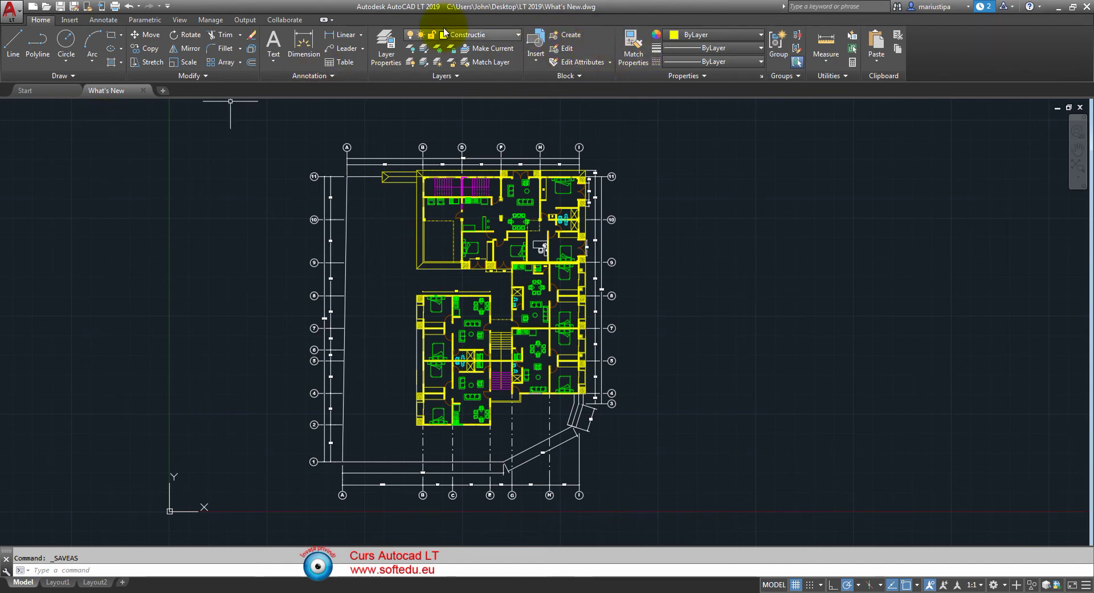
# Expand the Draw, Modify, Annotation, Layers, Block, Properties, Groups and Utilities panels to show their extra tools.
pyautogui.click(81, 75)
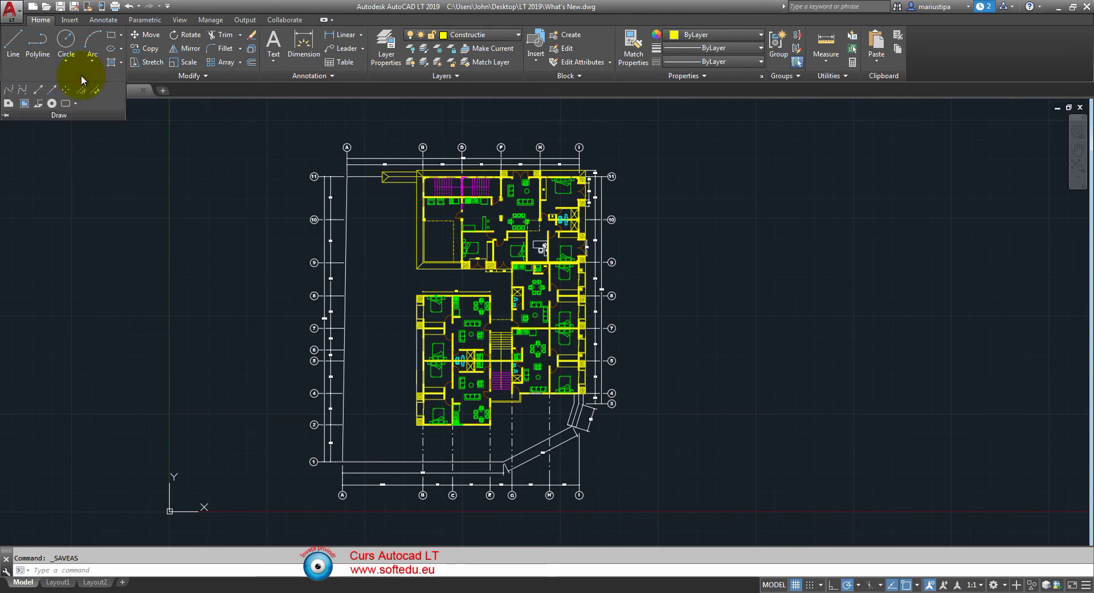
pyautogui.click(176, 76)
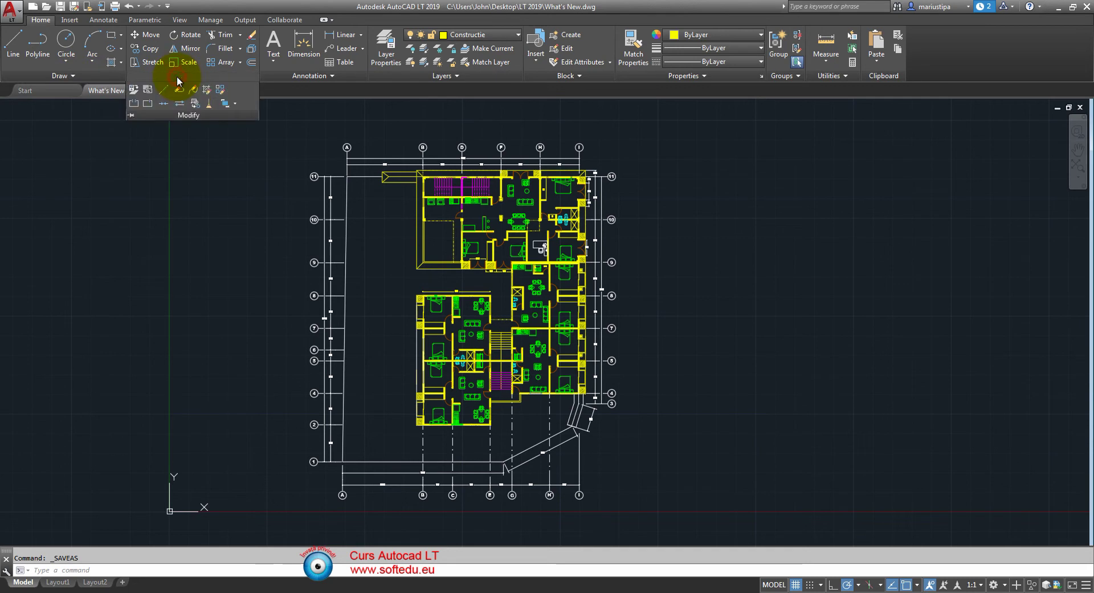
pyautogui.click(289, 73)
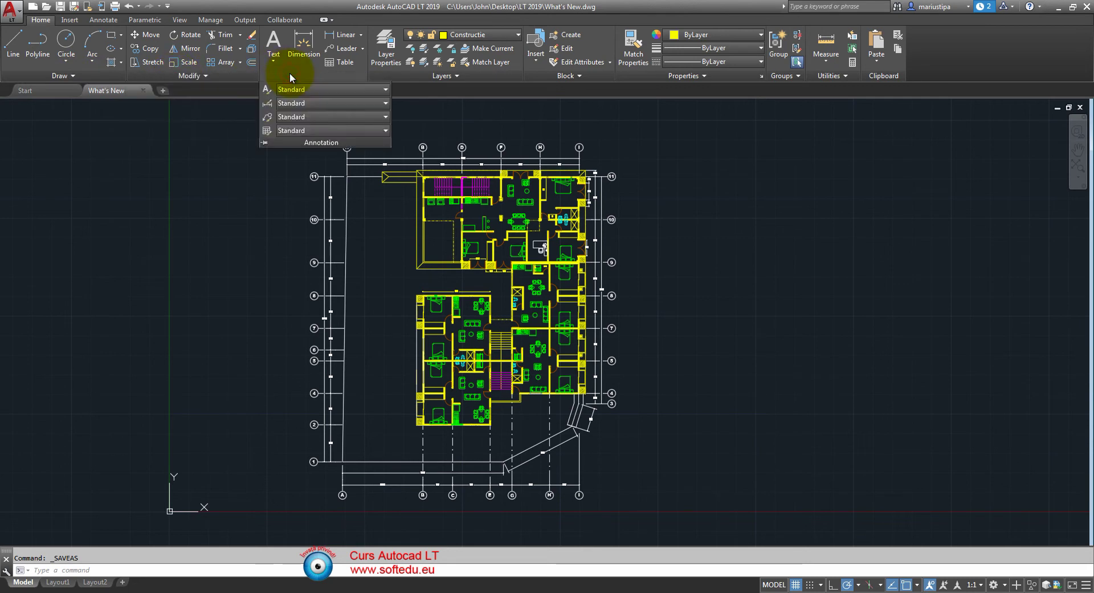
pyautogui.click(408, 75)
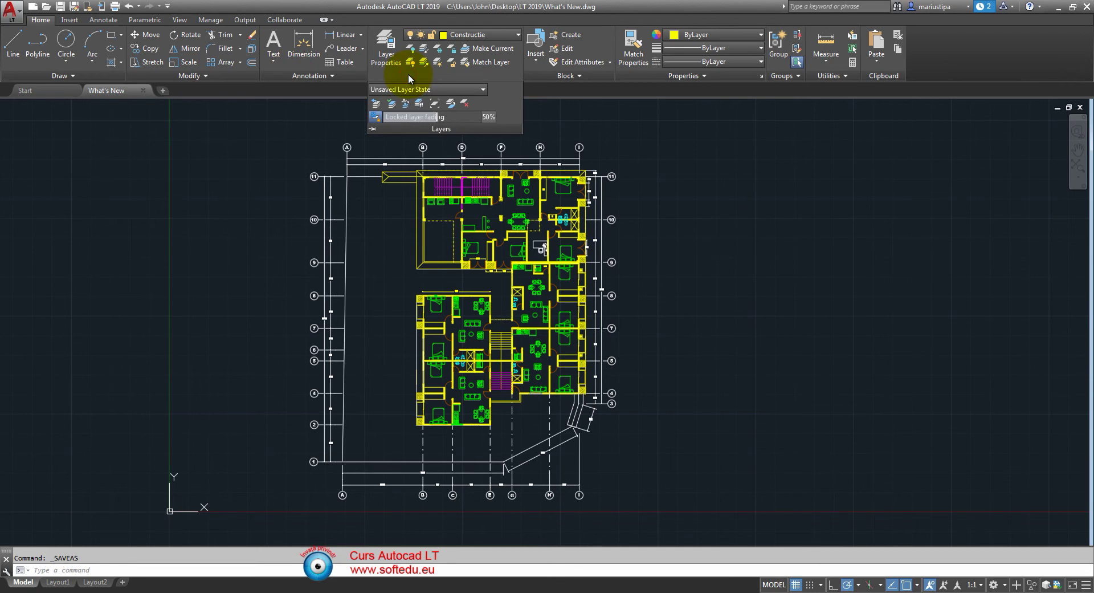
pyautogui.click(546, 75)
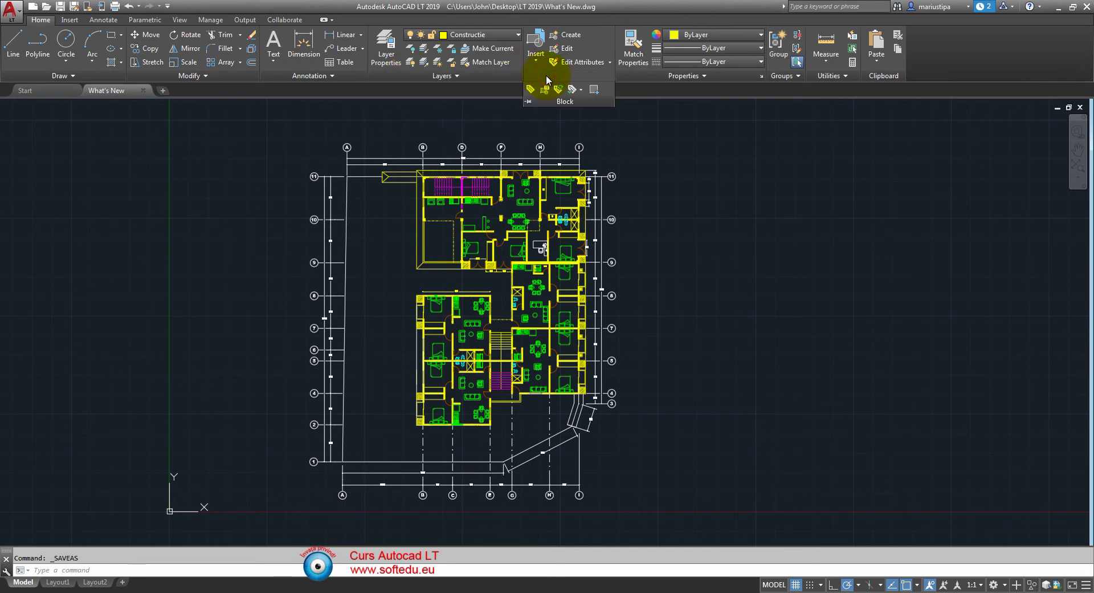
pyautogui.click(634, 76)
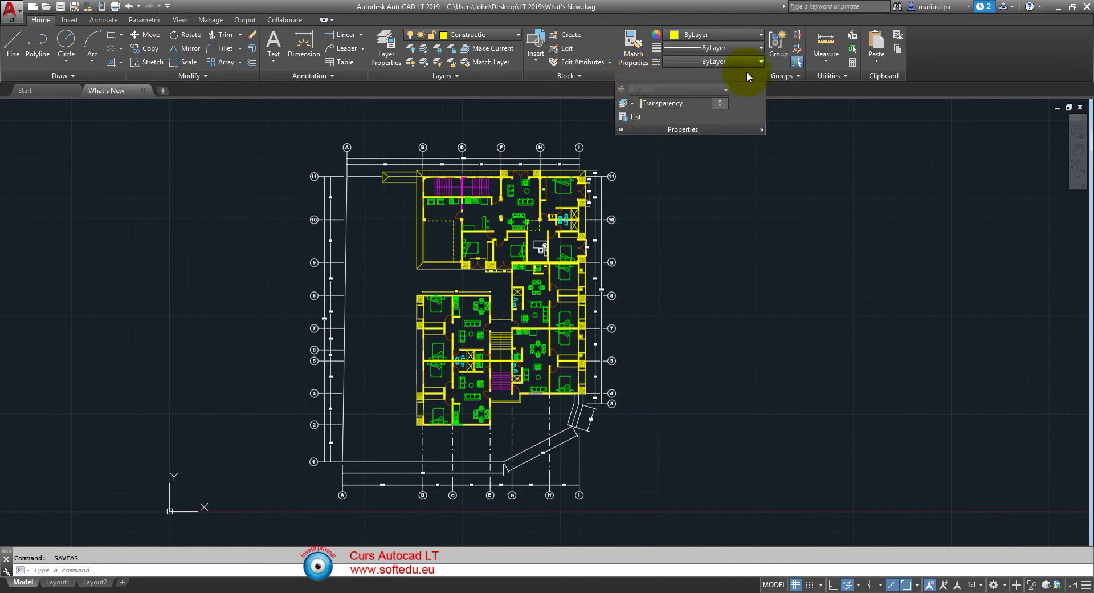
pyautogui.click(780, 73)
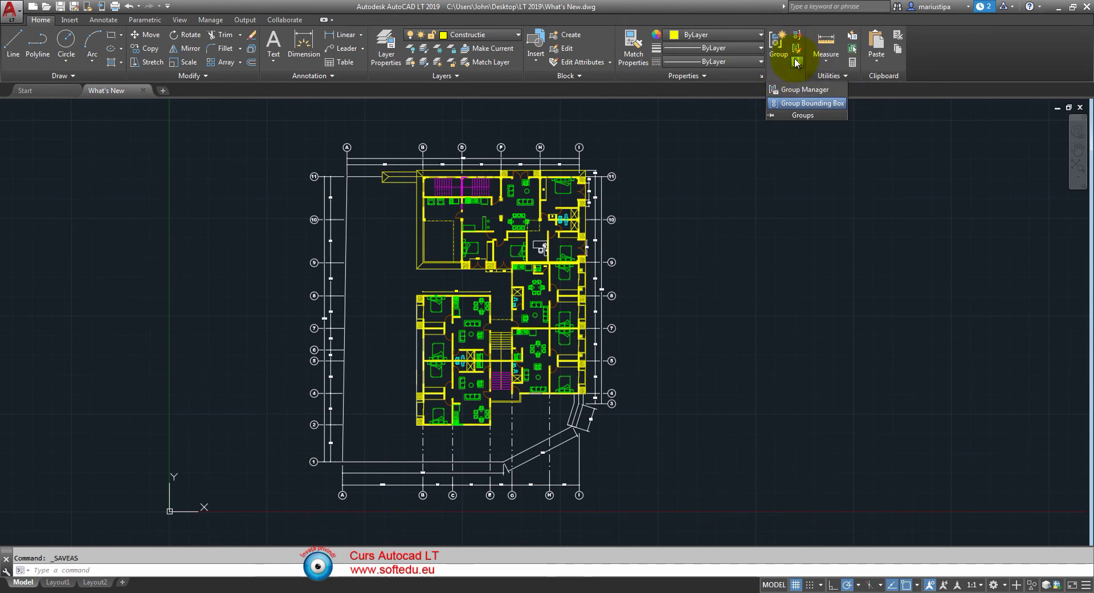
pyautogui.click(844, 74)
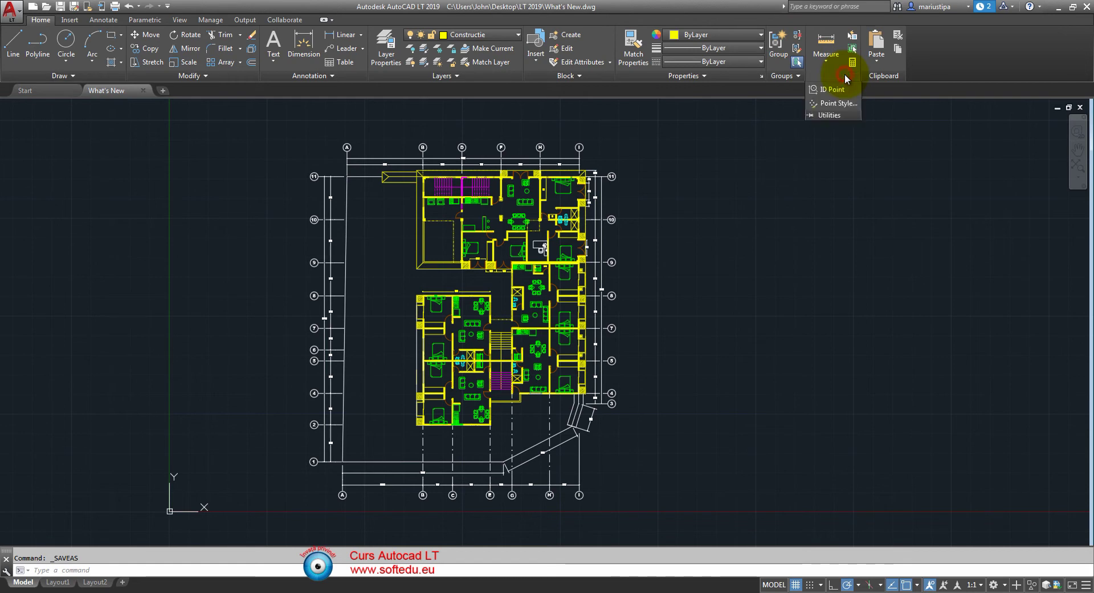
pyautogui.click(871, 75)
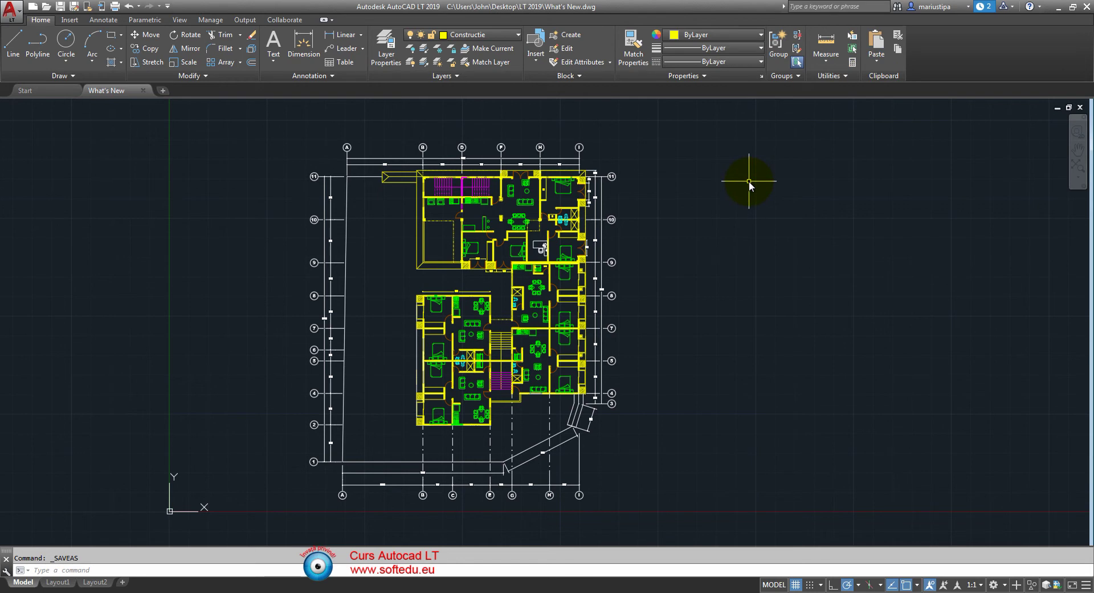
# Draw a three-point double line with DLINE, then delete it.
pyautogui.write('DLINE')
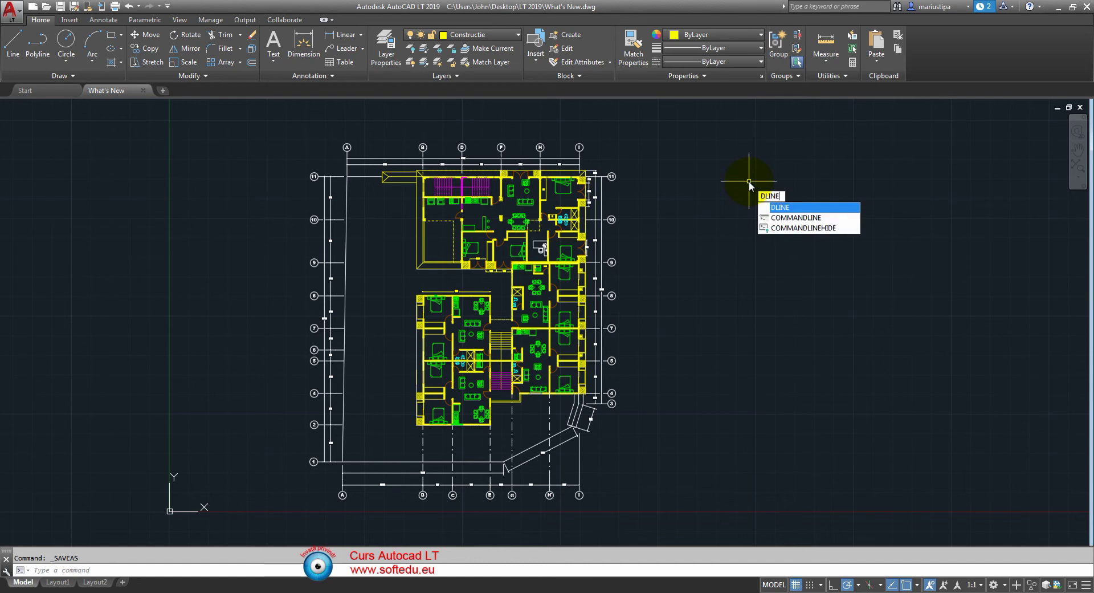
pyautogui.press('Return')
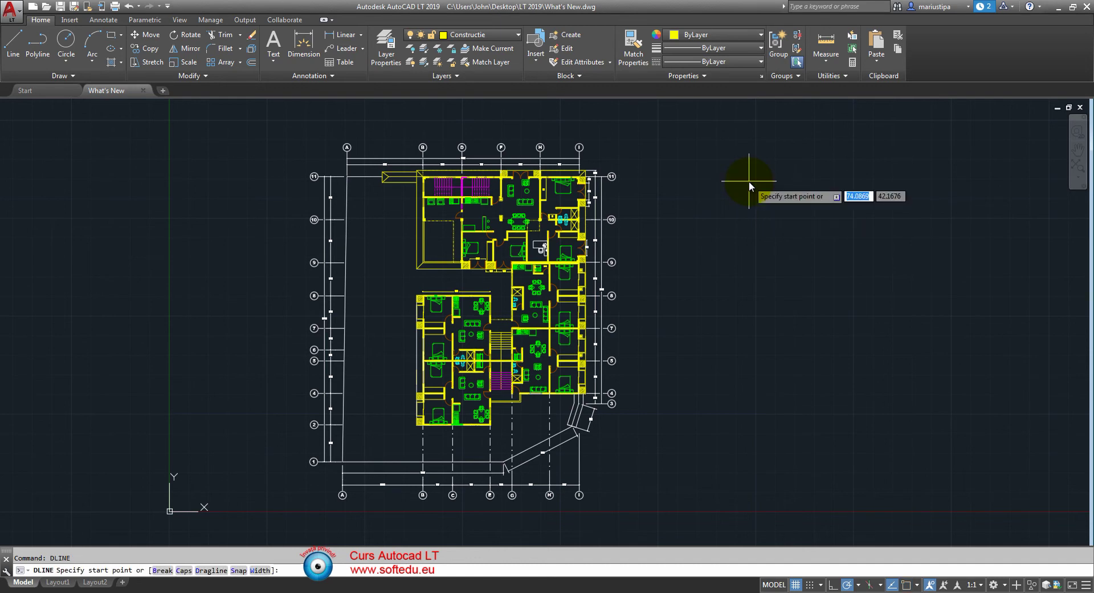
pyautogui.click(719, 183)
pyautogui.click(792, 288)
pyautogui.click(782, 344)
pyautogui.press('Return')
pyautogui.press('Delete')
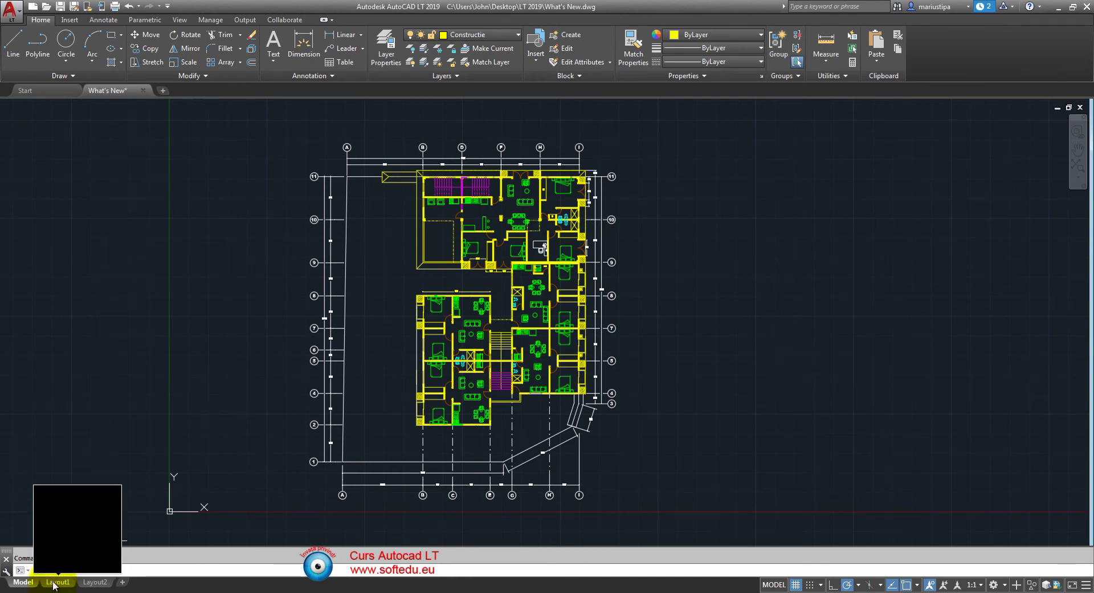
# Switch to Layout1 and view, then close, the Page Setup Manager.
pyautogui.click(55, 584)
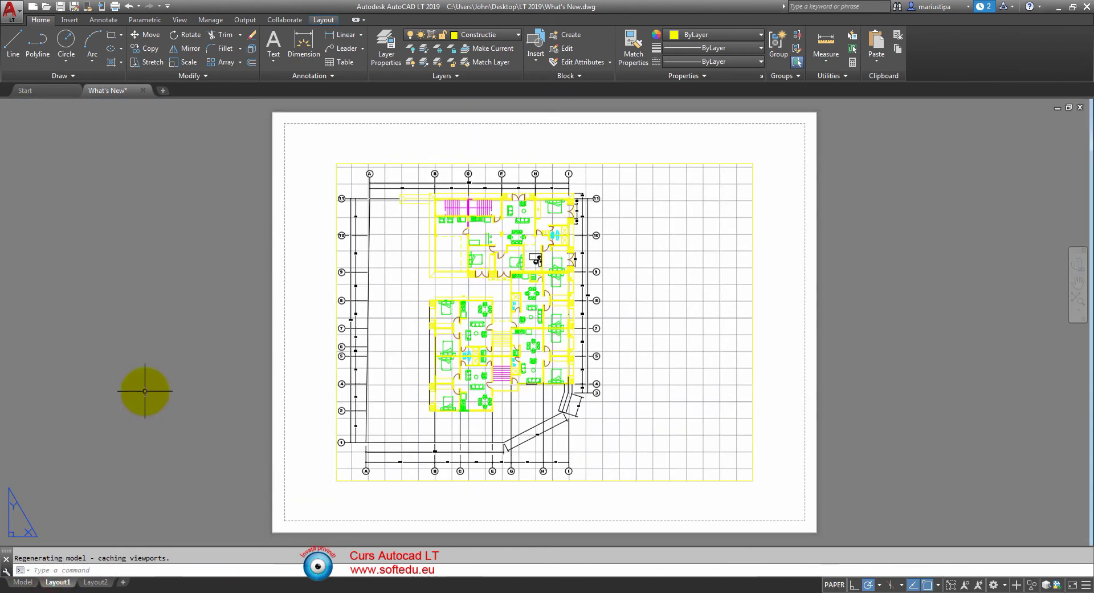
pyautogui.click(16, 62)
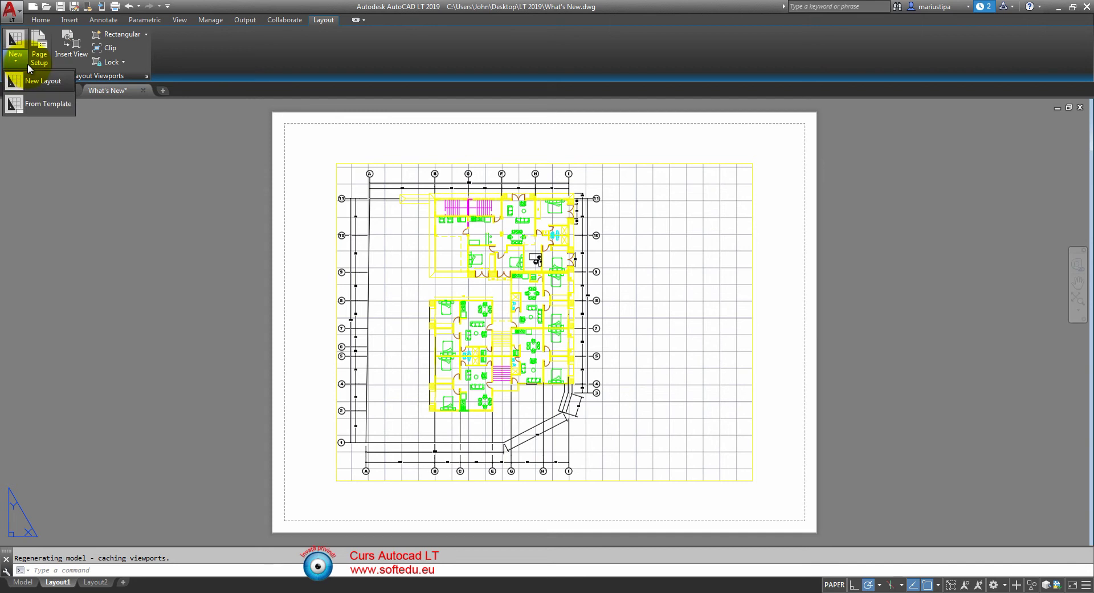
pyautogui.click(42, 57)
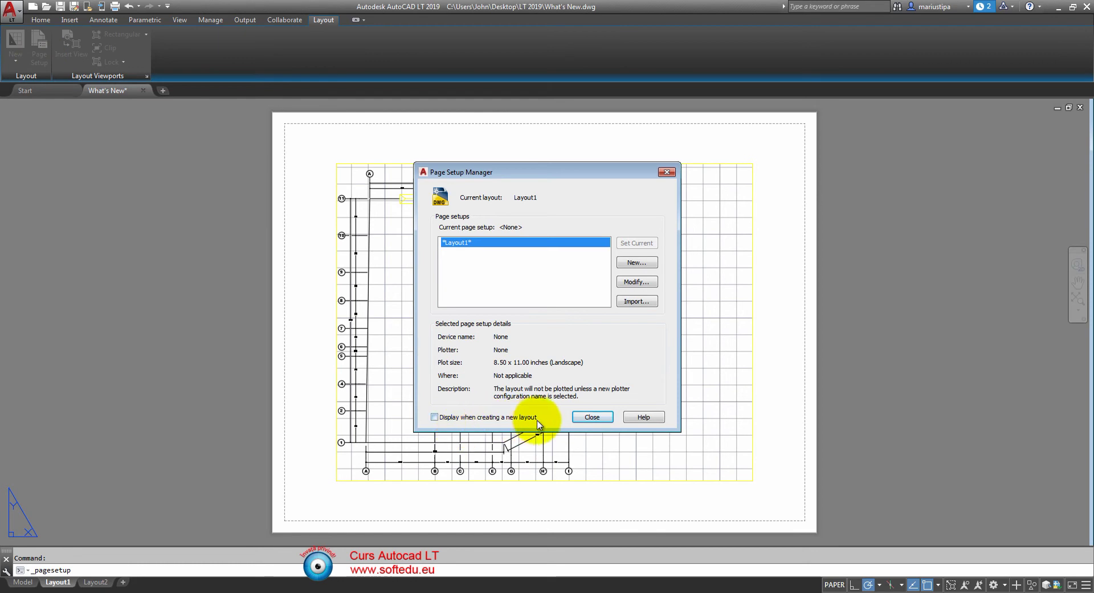
pyautogui.click(592, 417)
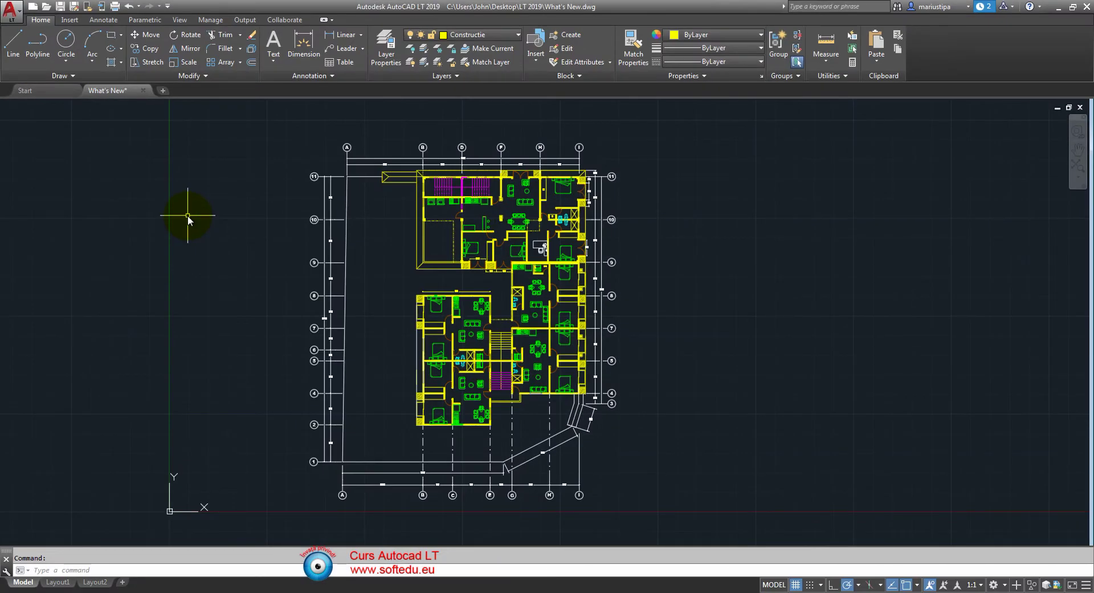
# Add Layer, Plot Preview and Workspace to the Quick Access Toolbar.
pyautogui.click(167, 7)
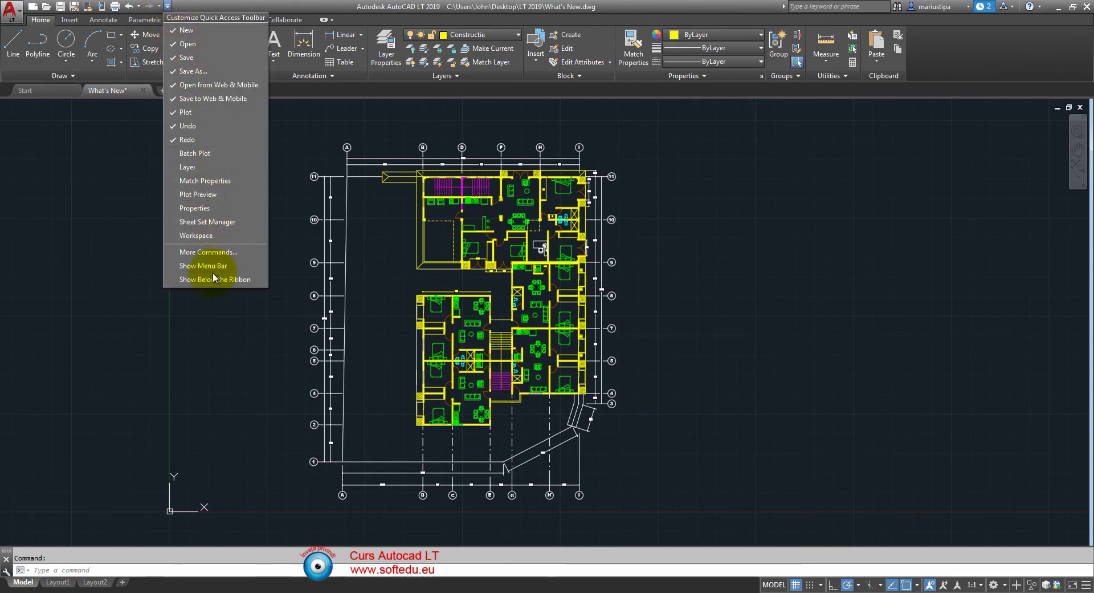
pyautogui.click(196, 167)
pyautogui.click(270, 5)
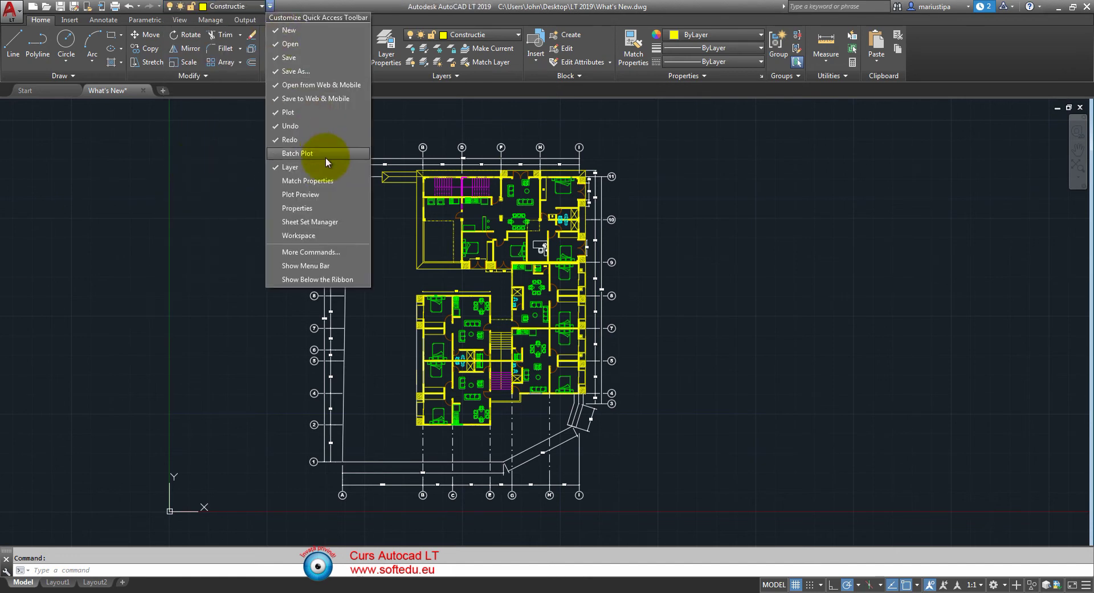
pyautogui.click(313, 194)
pyautogui.click(282, 10)
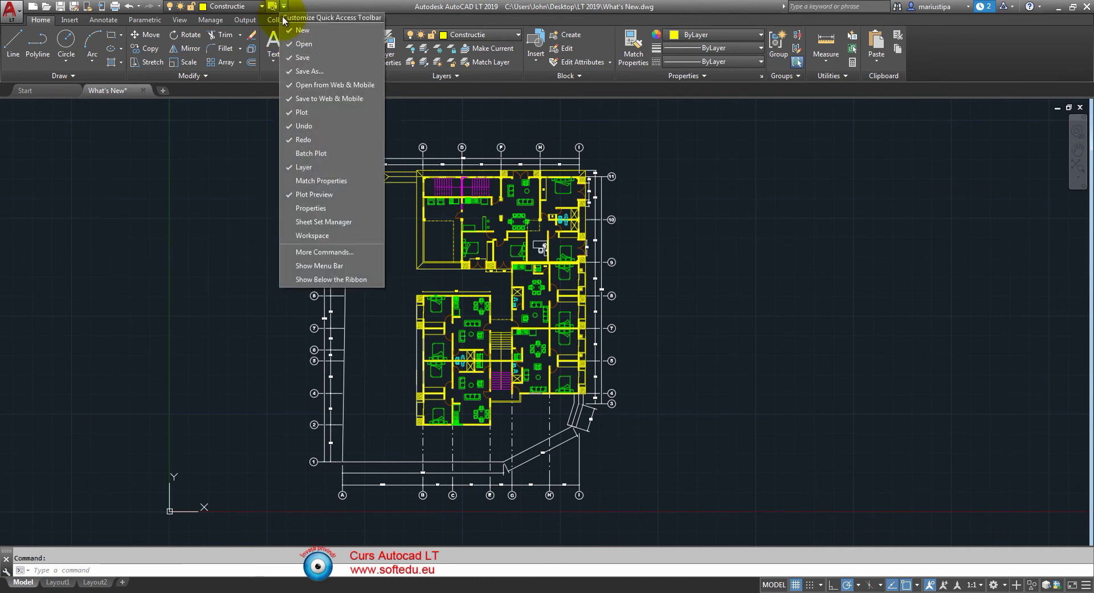
pyautogui.click(313, 235)
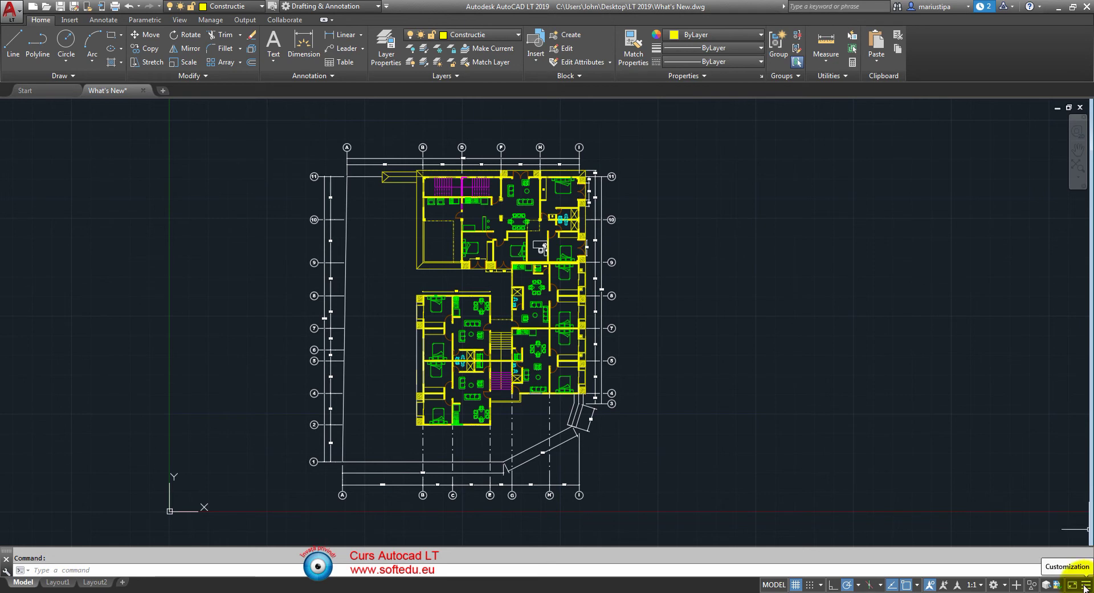
# Turn on Selection Cycling in the status bar customization list, then open the command-line customization options.
pyautogui.click(1085, 586)
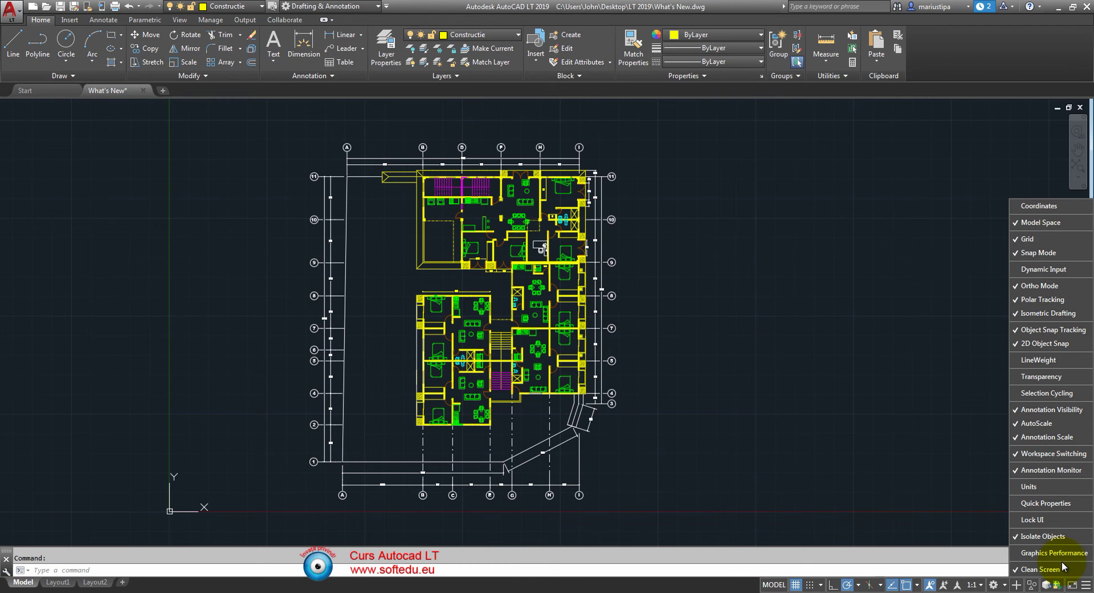
pyautogui.click(1048, 392)
pyautogui.click(880, 390)
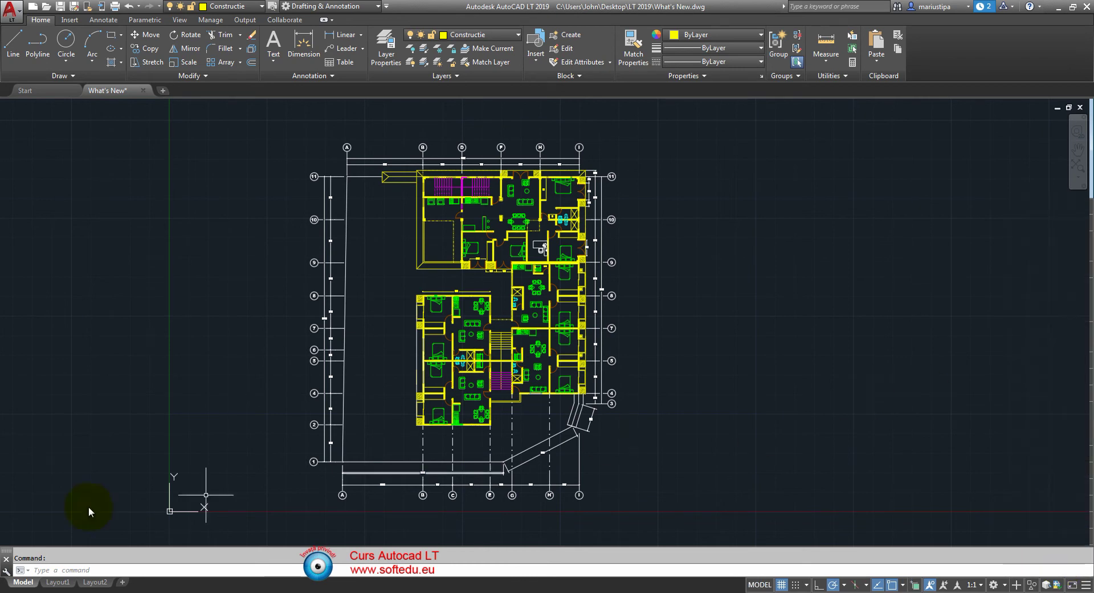
pyautogui.click(7, 572)
# Browse the Options tabs, checking Open and Save formats, and finish on the System tab.
pyautogui.click(35, 555)
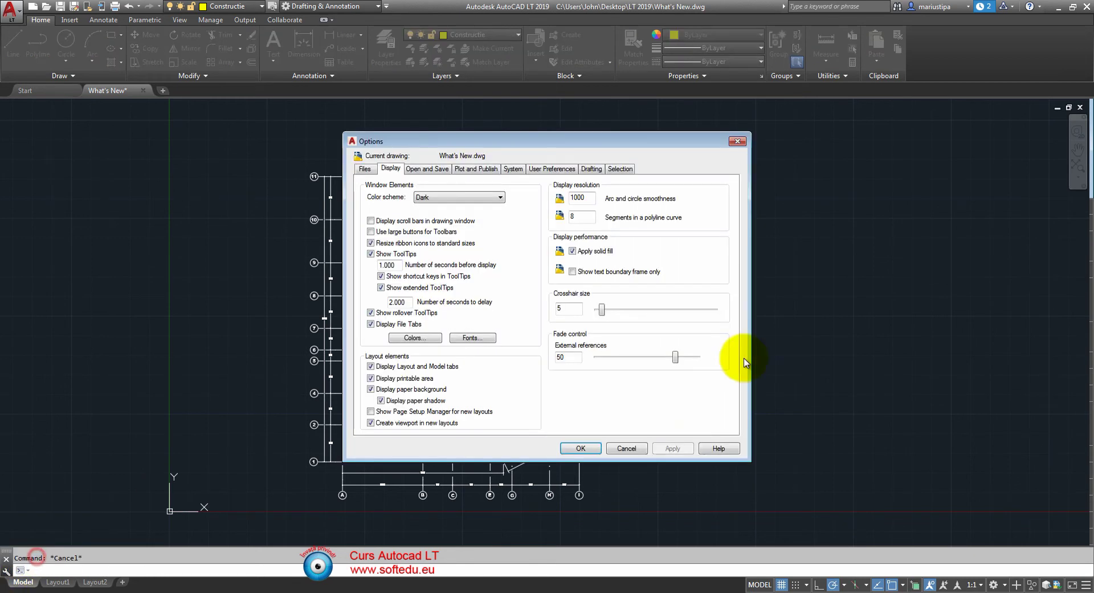
pyautogui.click(365, 169)
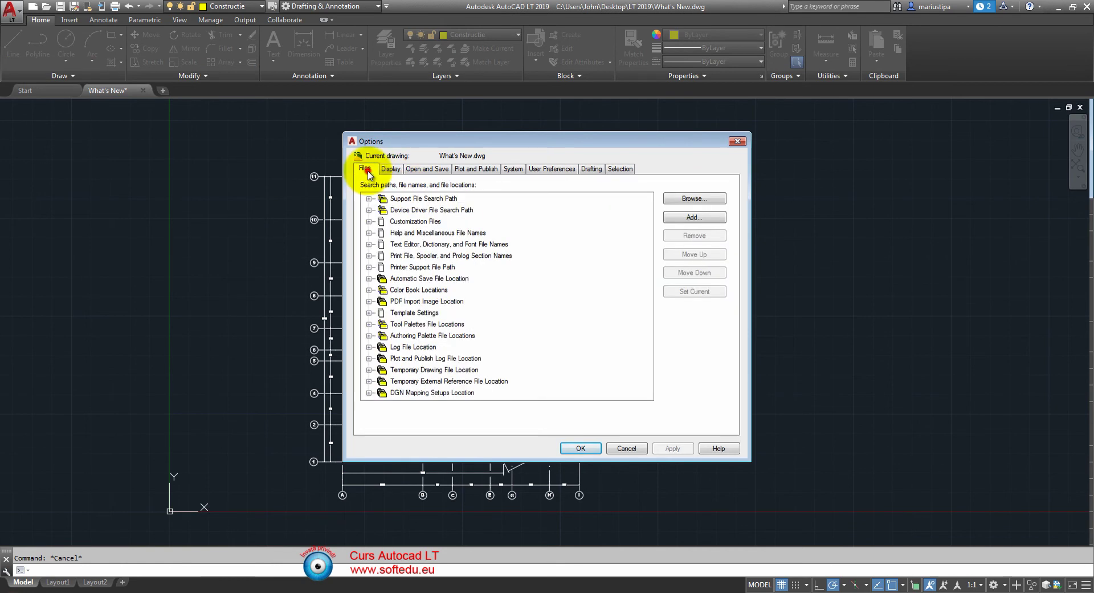
pyautogui.click(397, 172)
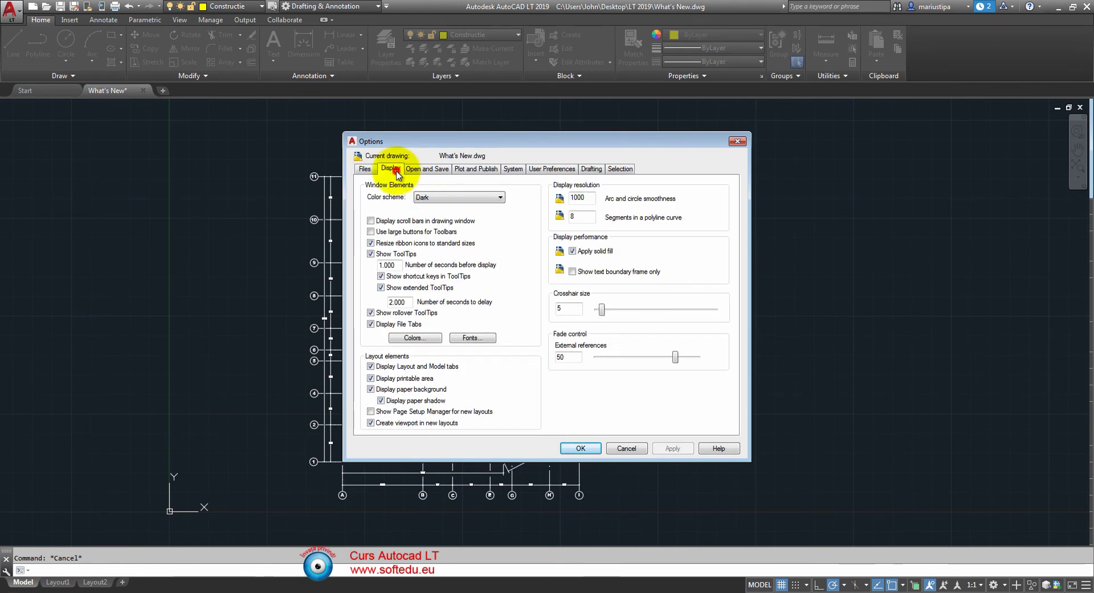
pyautogui.click(427, 173)
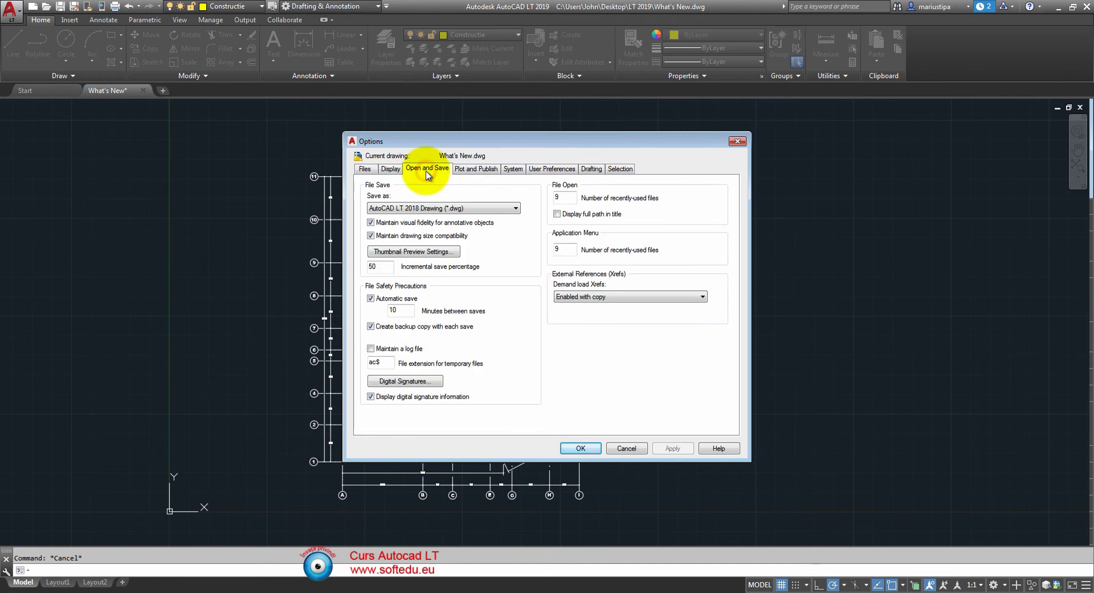
pyautogui.click(429, 208)
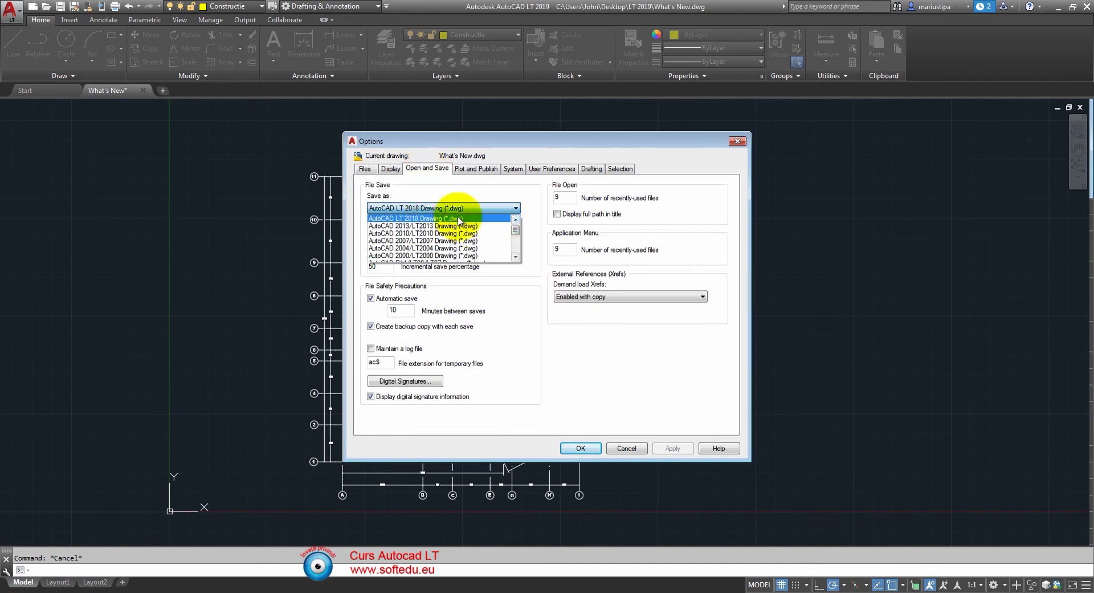
pyautogui.click(469, 170)
pyautogui.click(471, 171)
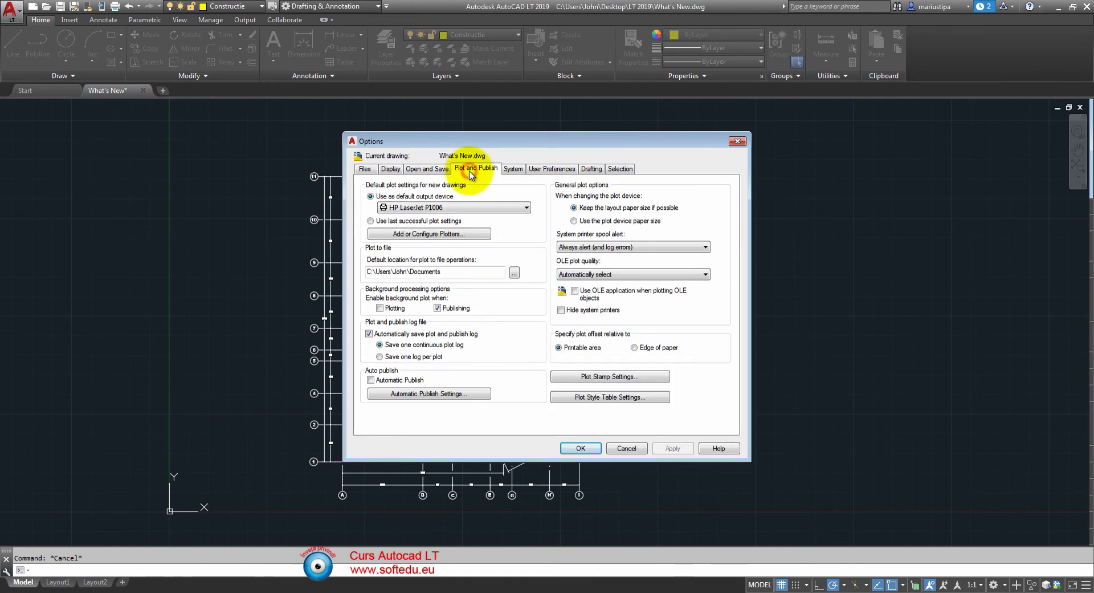
pyautogui.click(514, 169)
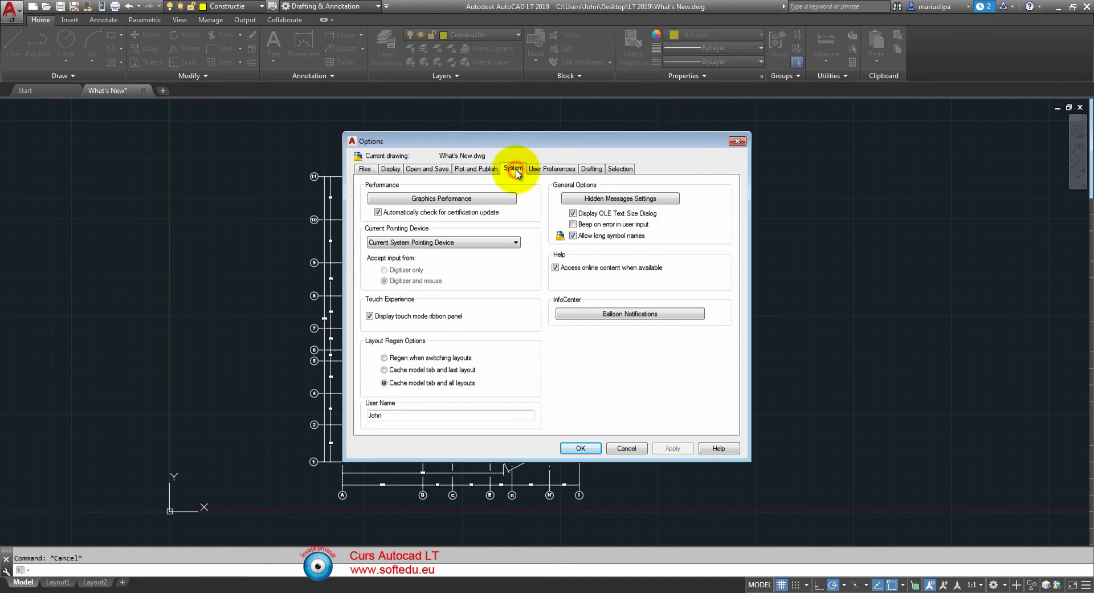
pyautogui.click(479, 201)
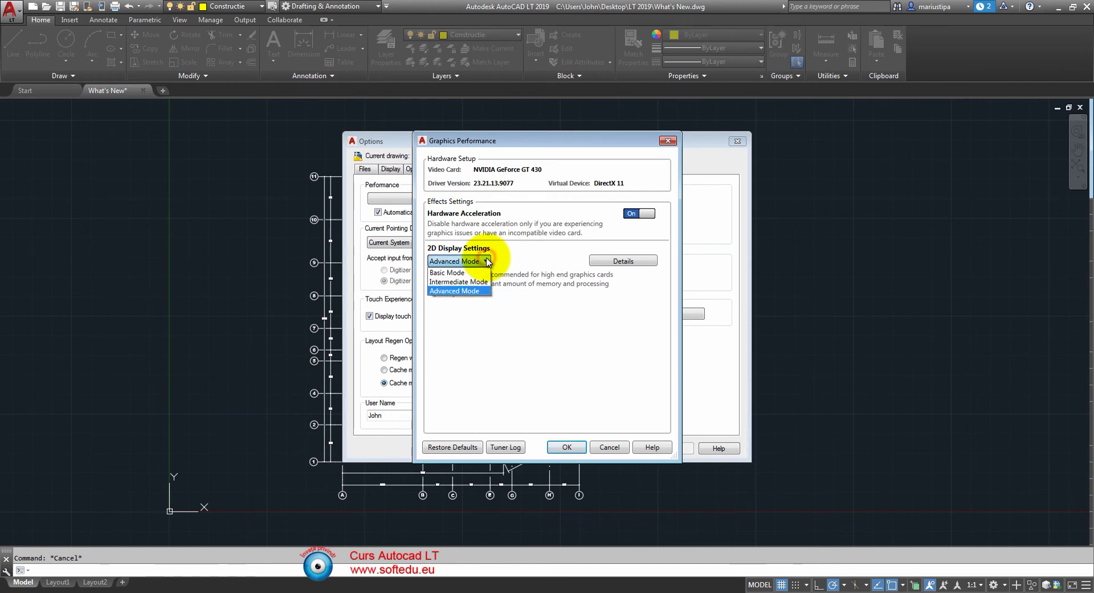
pyautogui.click(487, 262)
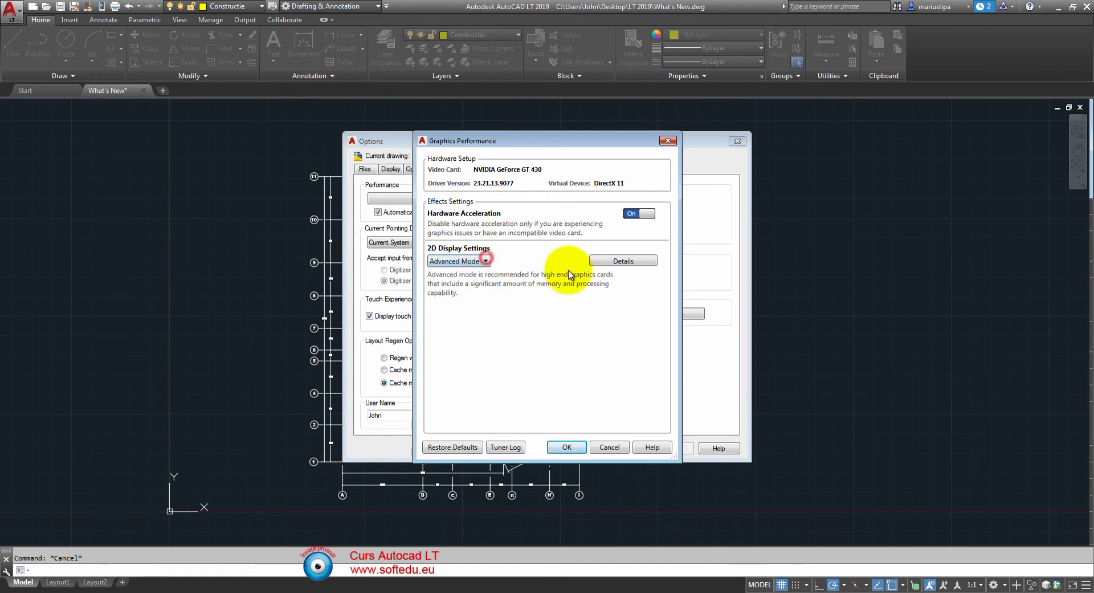
pyautogui.click(605, 261)
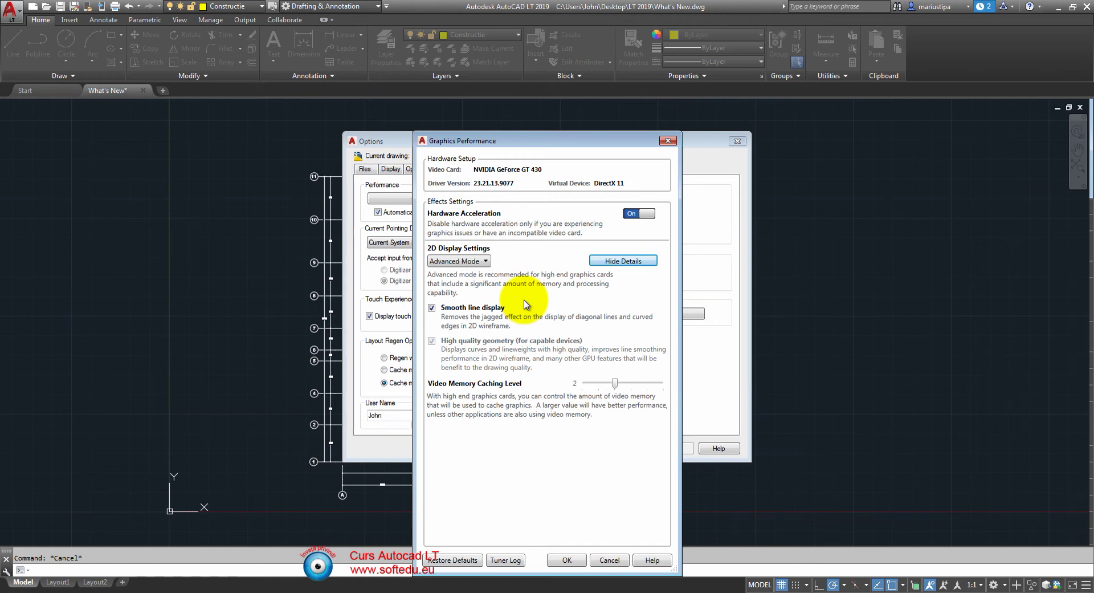
pyautogui.click(608, 559)
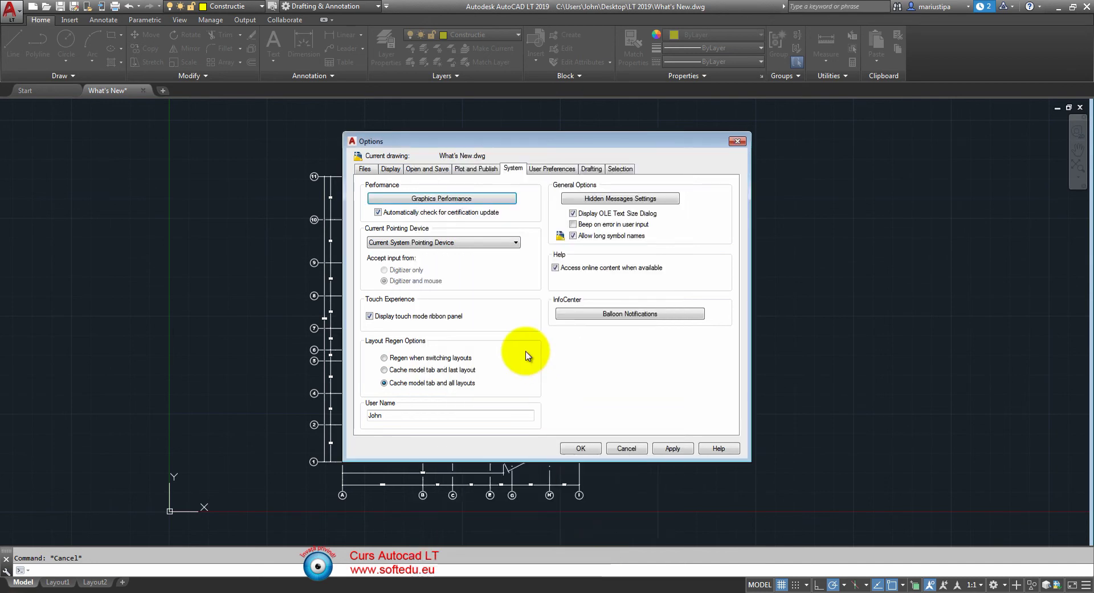
# Review User Preferences, Right-click Customization, Drafting and Selection settings, then close Options with OK.
pyautogui.click(551, 170)
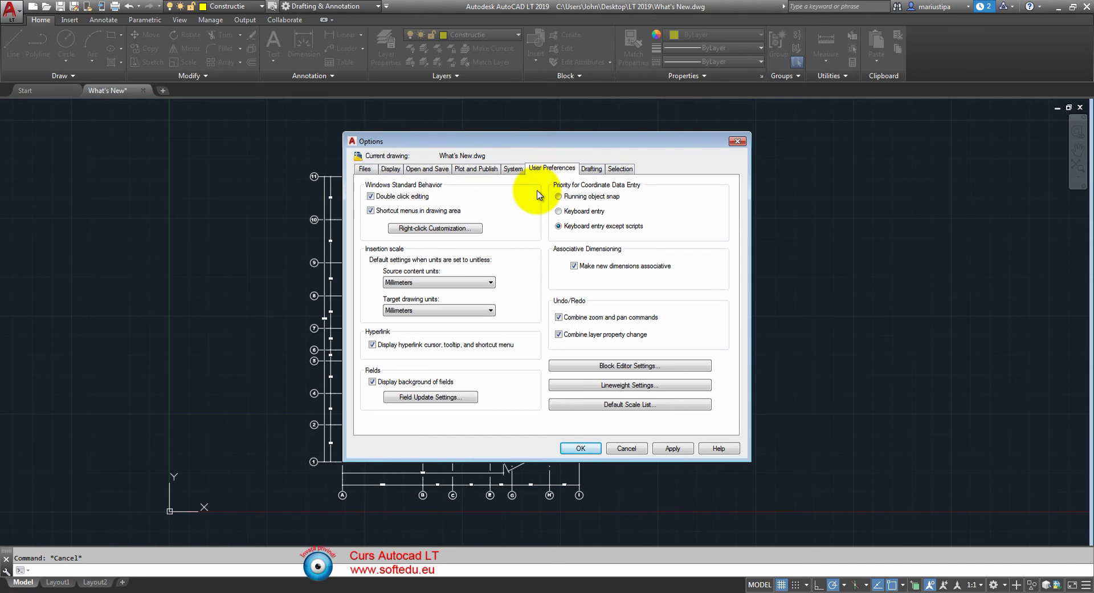
pyautogui.click(456, 229)
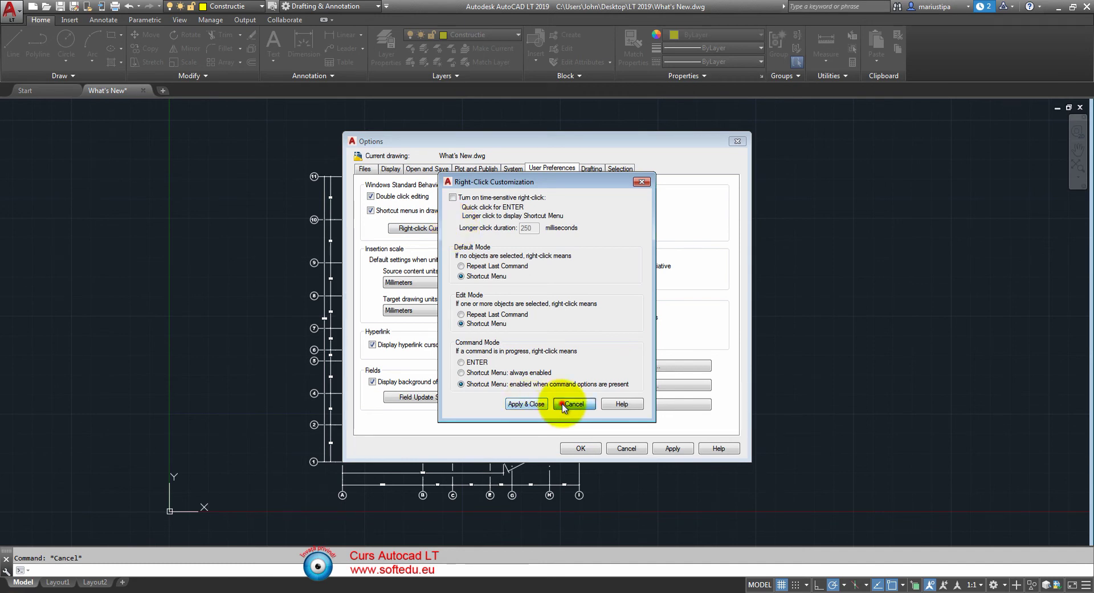
pyautogui.click(528, 405)
pyautogui.click(587, 169)
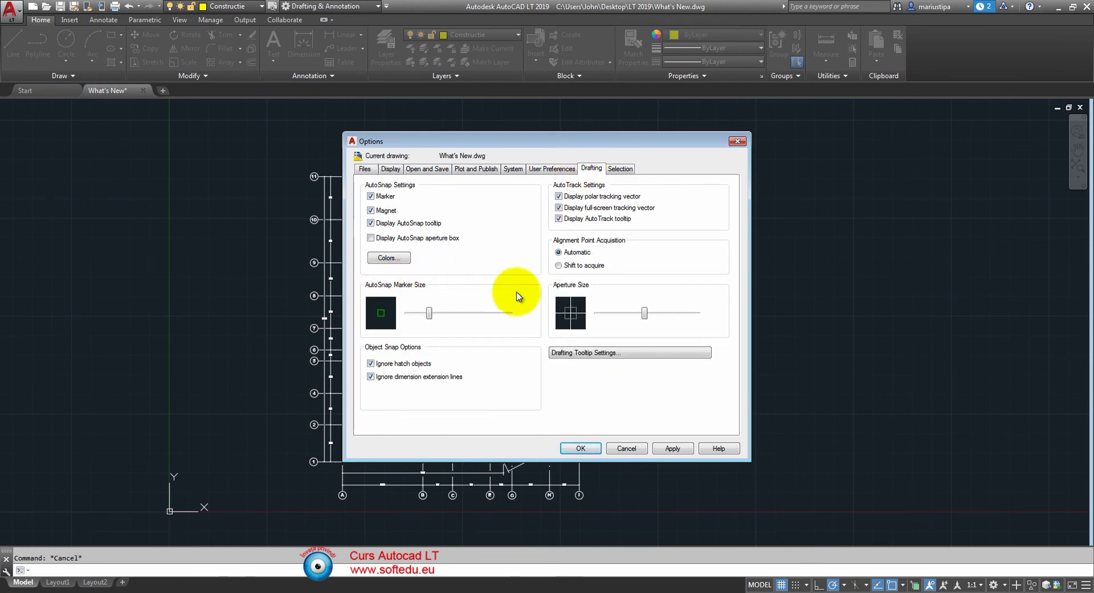
pyautogui.click(620, 169)
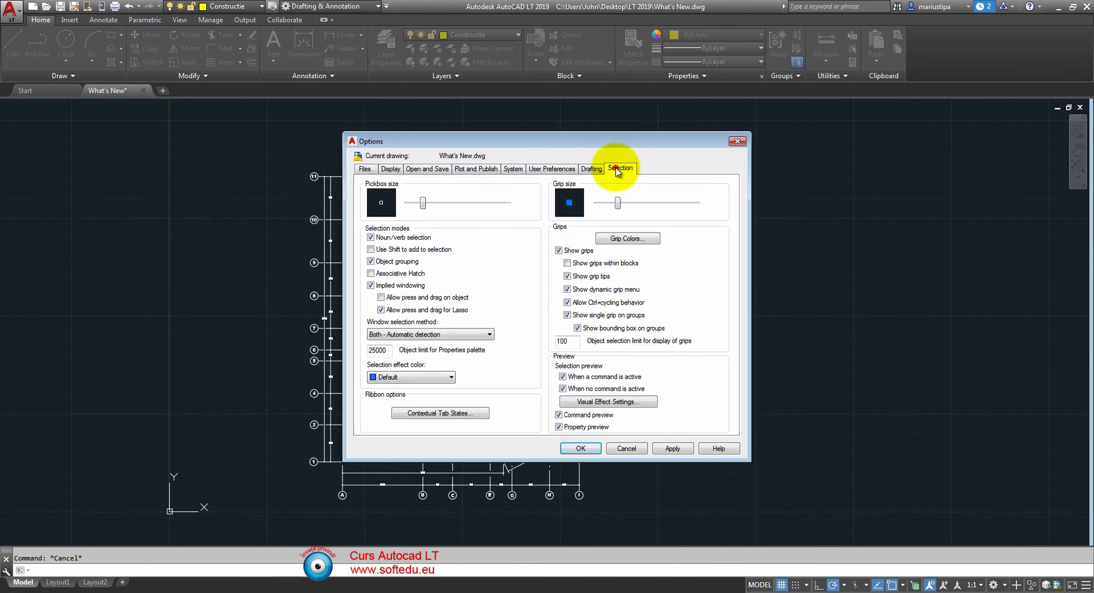
pyautogui.moveTo(413, 249)
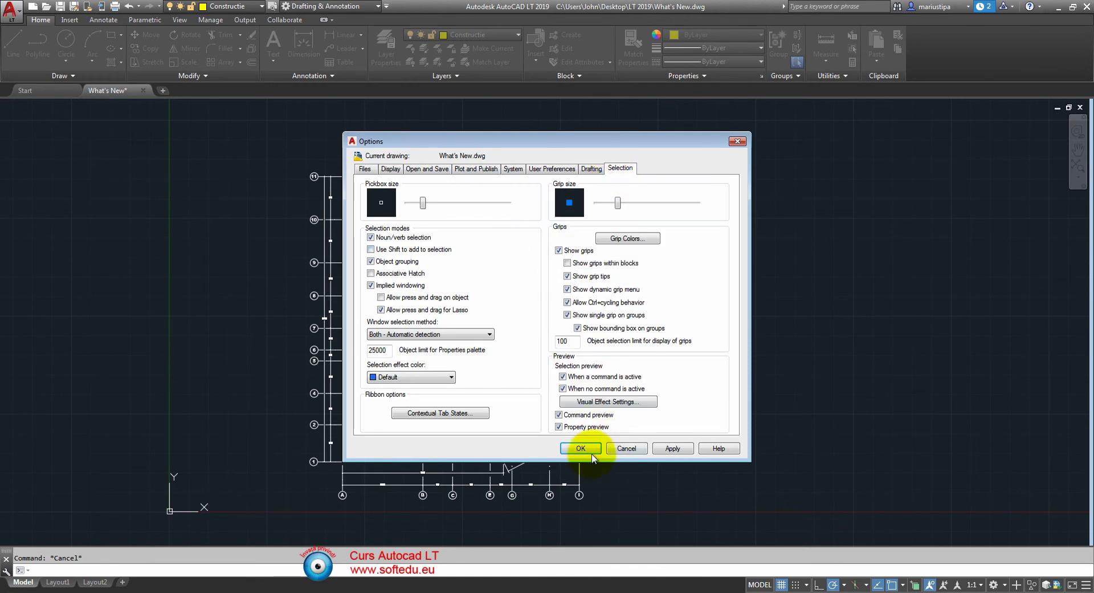
pyautogui.click(585, 451)
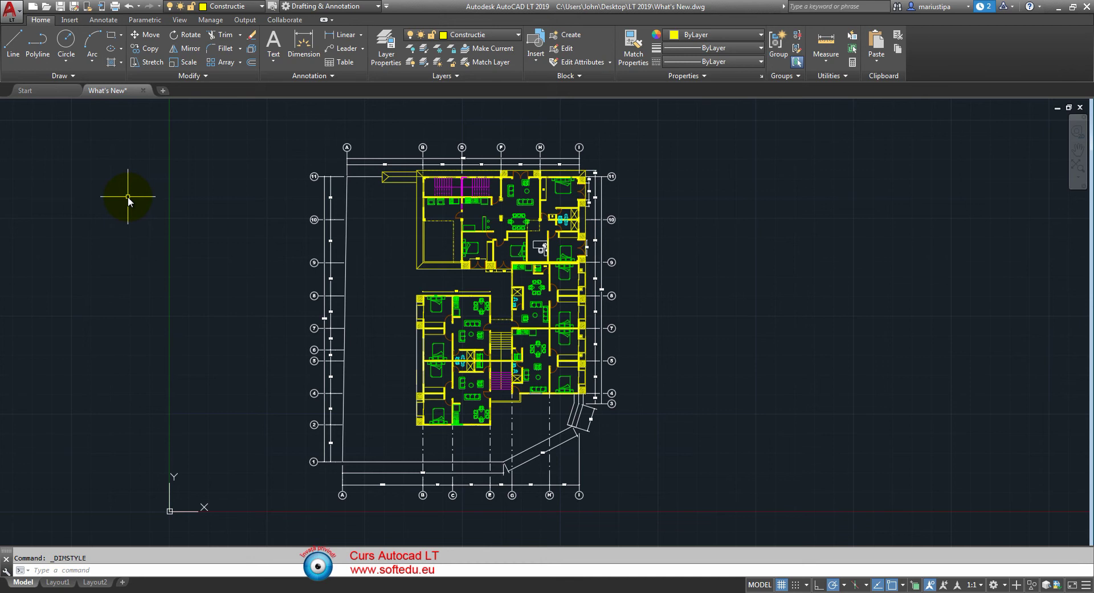
# Start a new annotative dimension style named test from Standard.
pyautogui.click(103, 20)
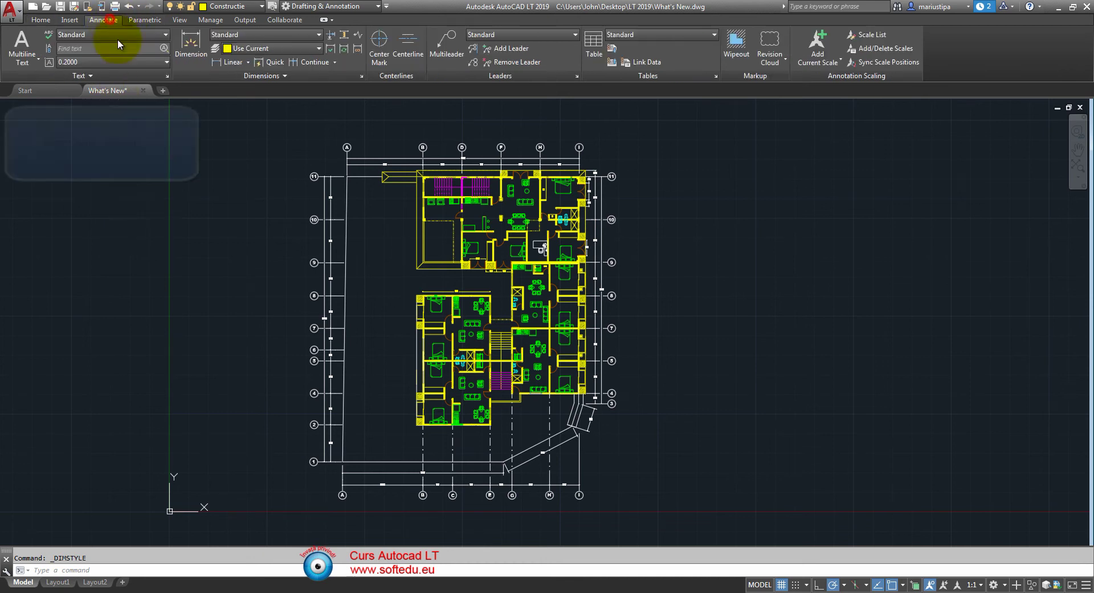
pyautogui.click(268, 33)
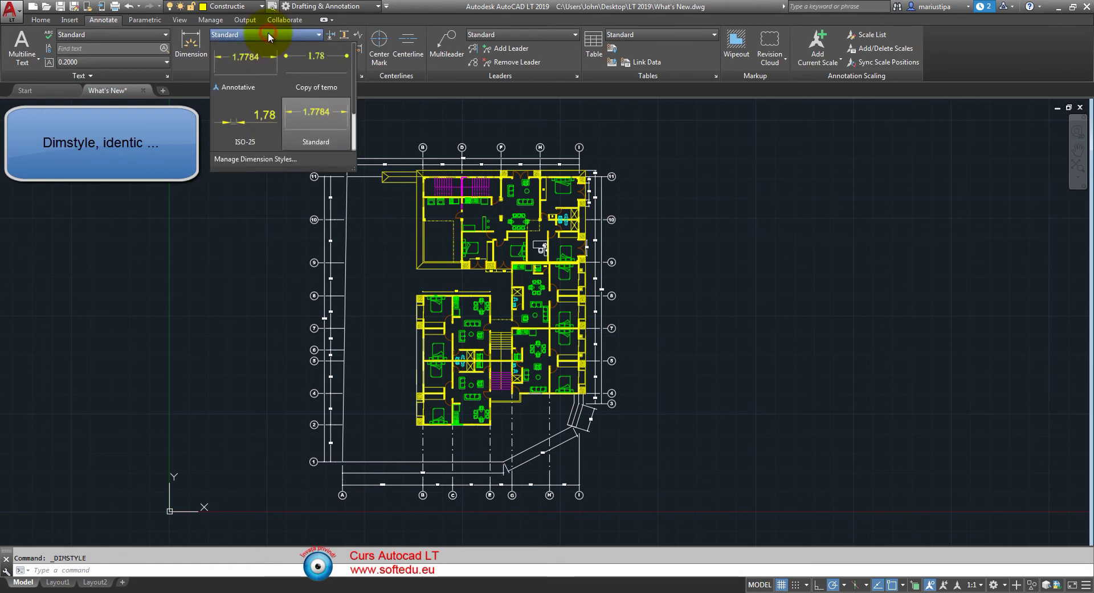
pyautogui.click(268, 162)
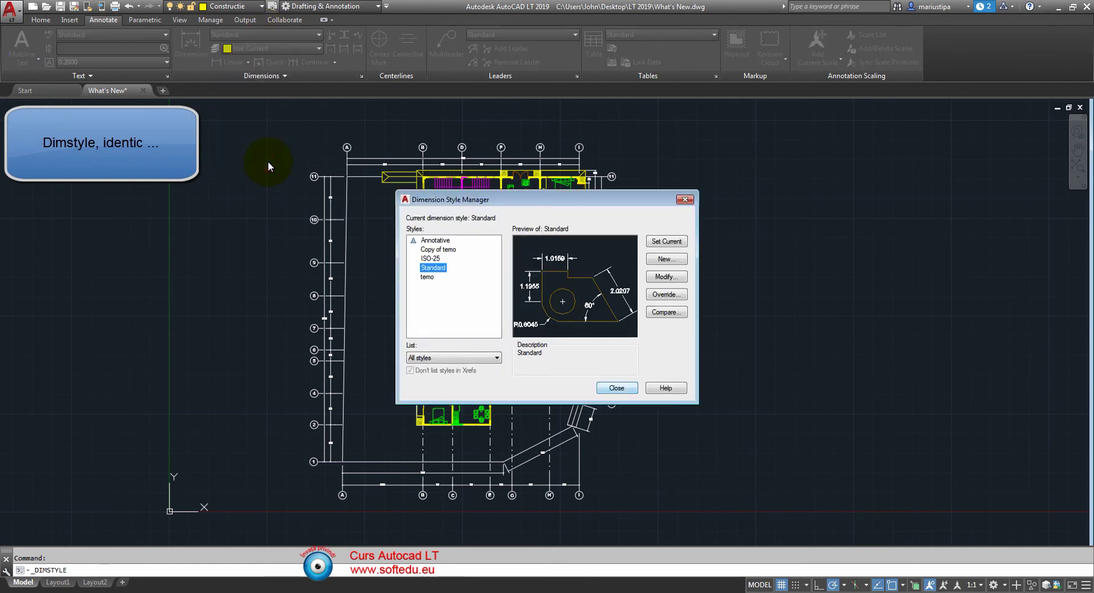
pyautogui.click(670, 267)
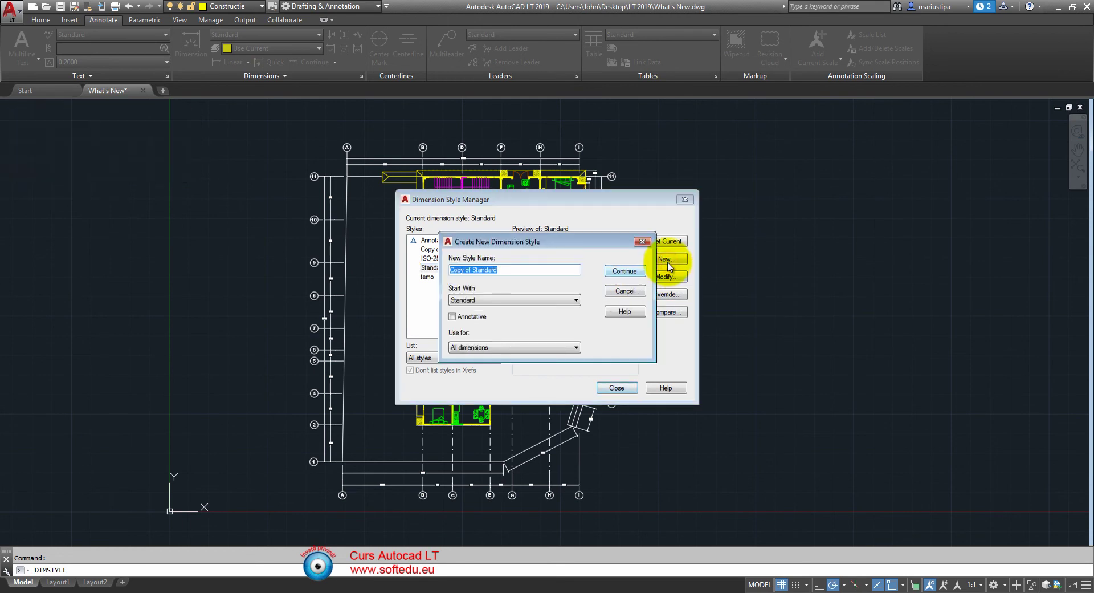
pyautogui.write('test')
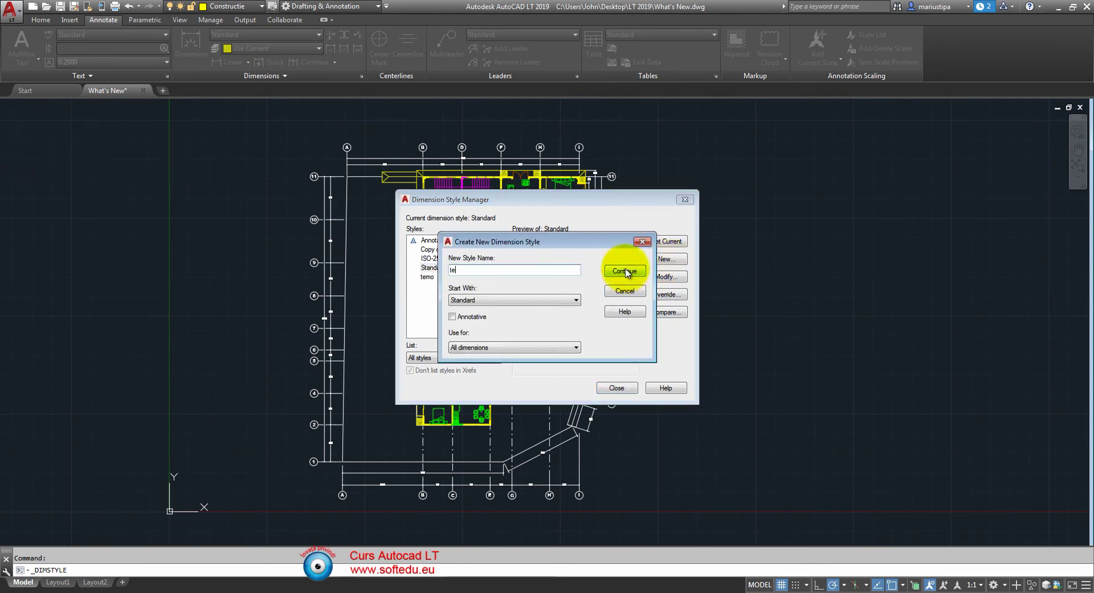
pyautogui.click(468, 315)
pyautogui.click(621, 270)
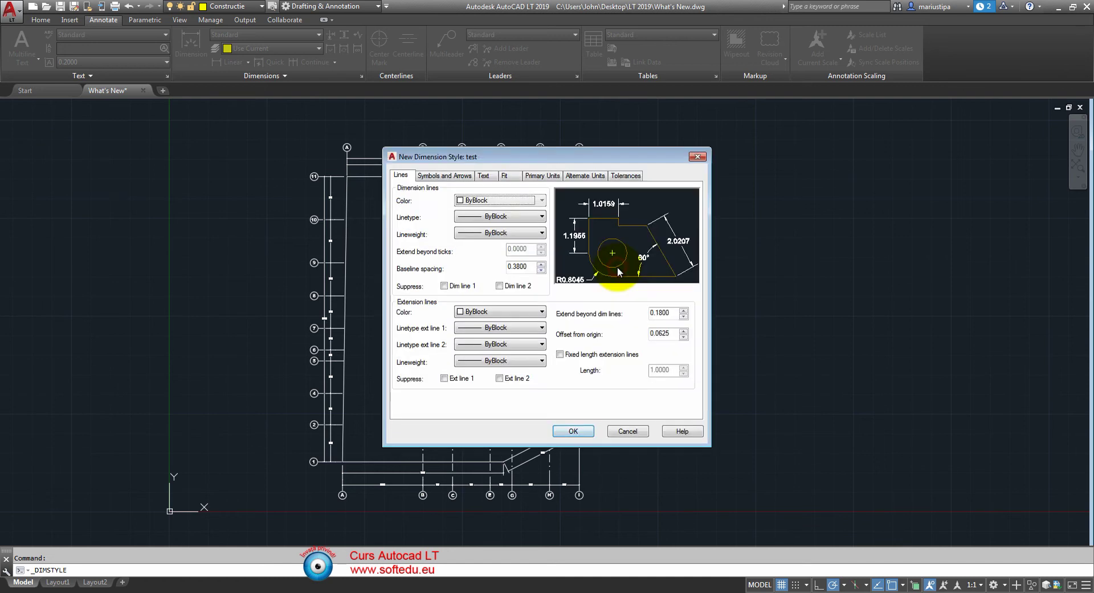
# Browse the test style's Symbols and Arrows through Tolerances tabs and confirm it.
pyautogui.click(452, 179)
pyautogui.click(485, 176)
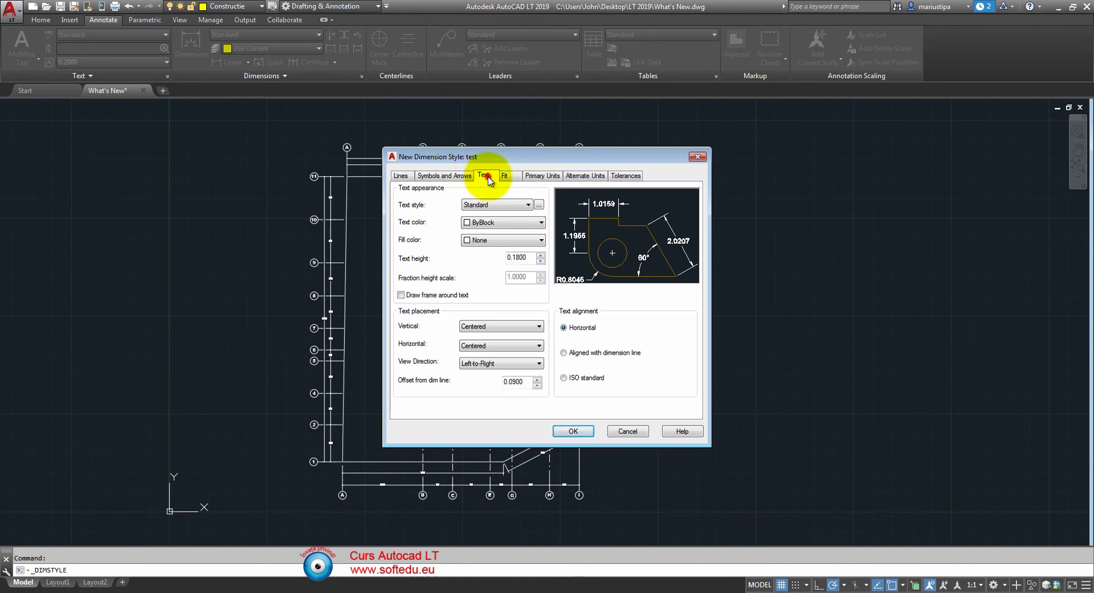
pyautogui.click(513, 178)
pyautogui.click(533, 176)
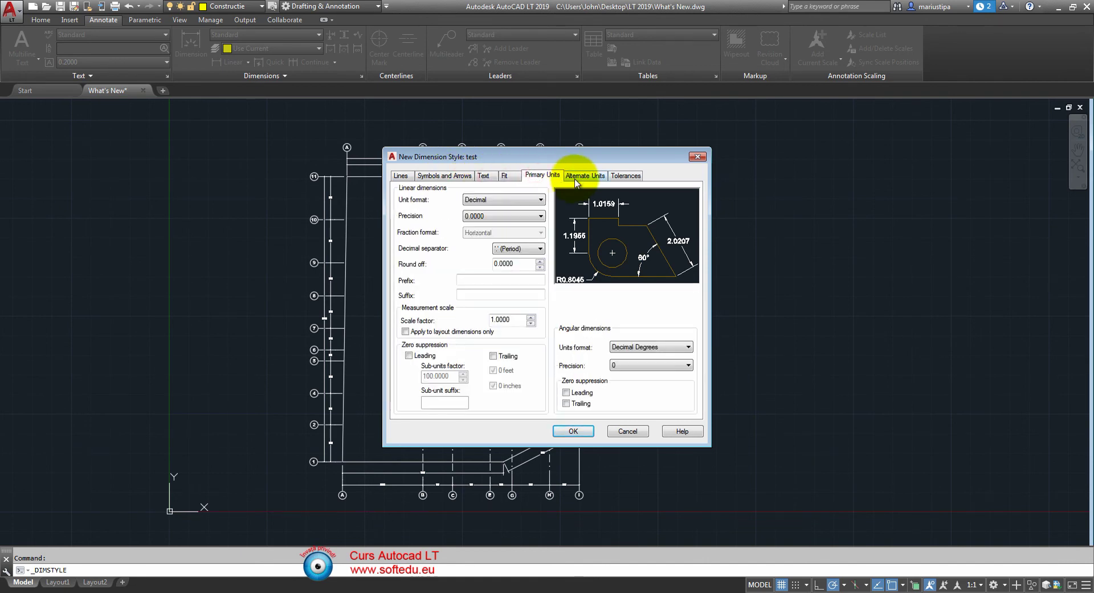
pyautogui.click(574, 177)
pyautogui.click(623, 178)
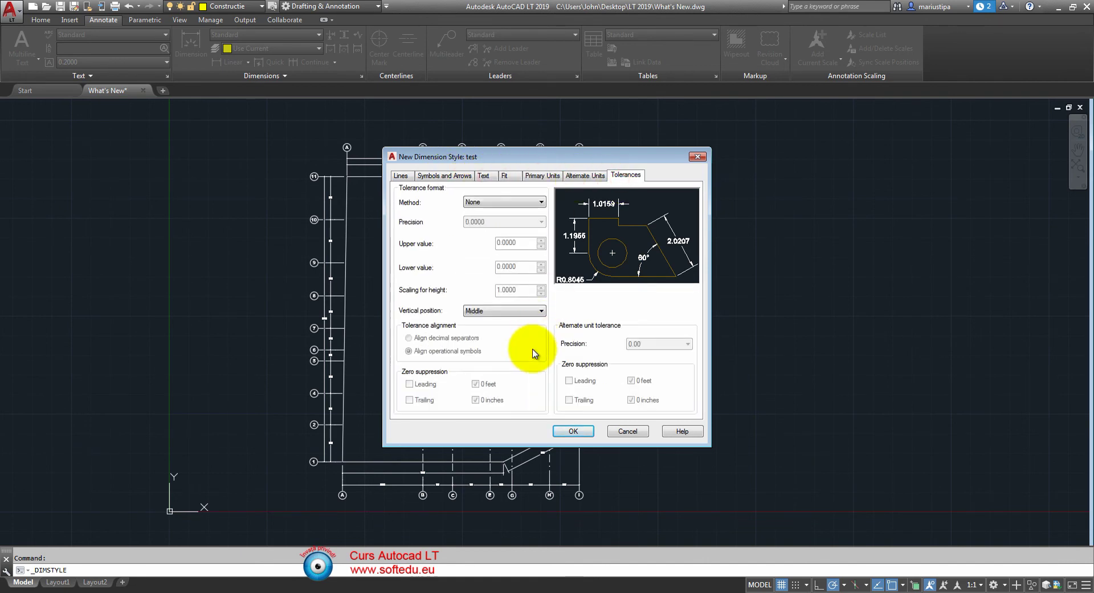
pyautogui.click(576, 432)
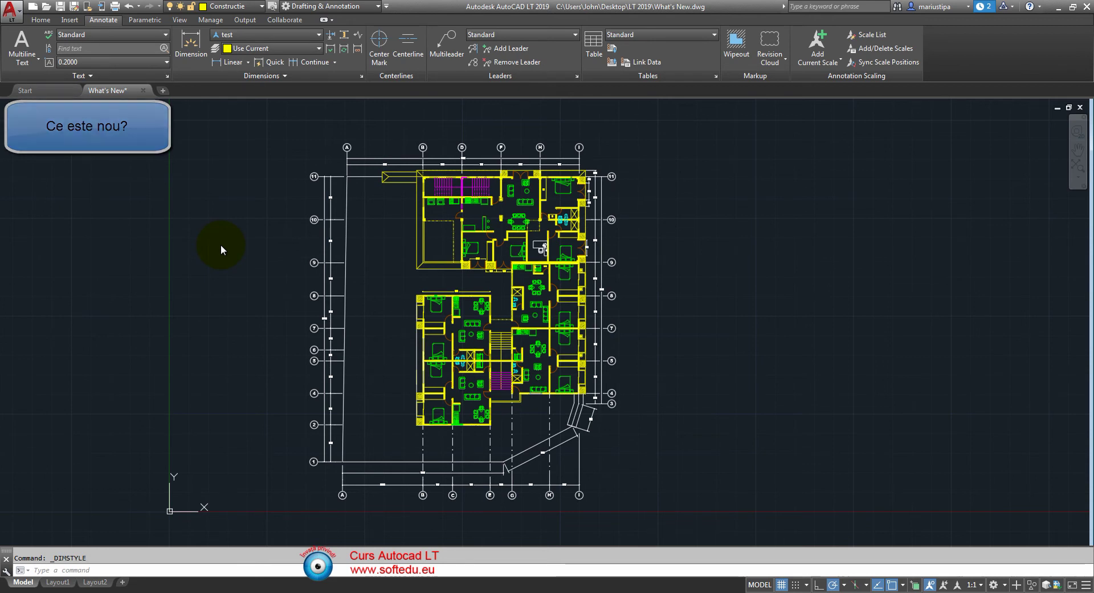
# Open the Shared Views palette from the Collaborate tab.
pyautogui.click(282, 20)
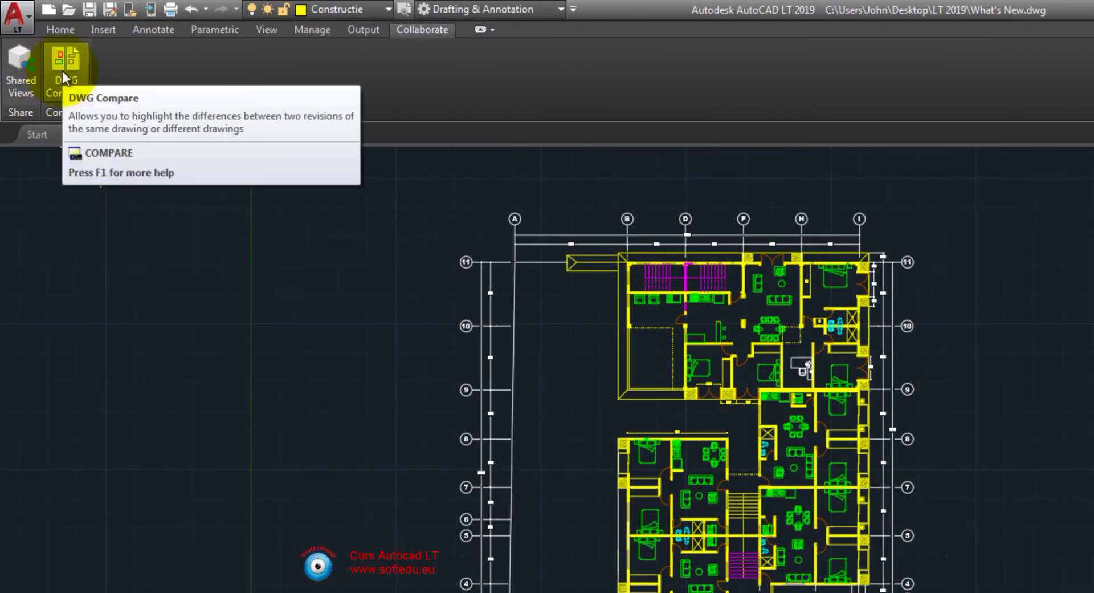
pyautogui.click(11, 82)
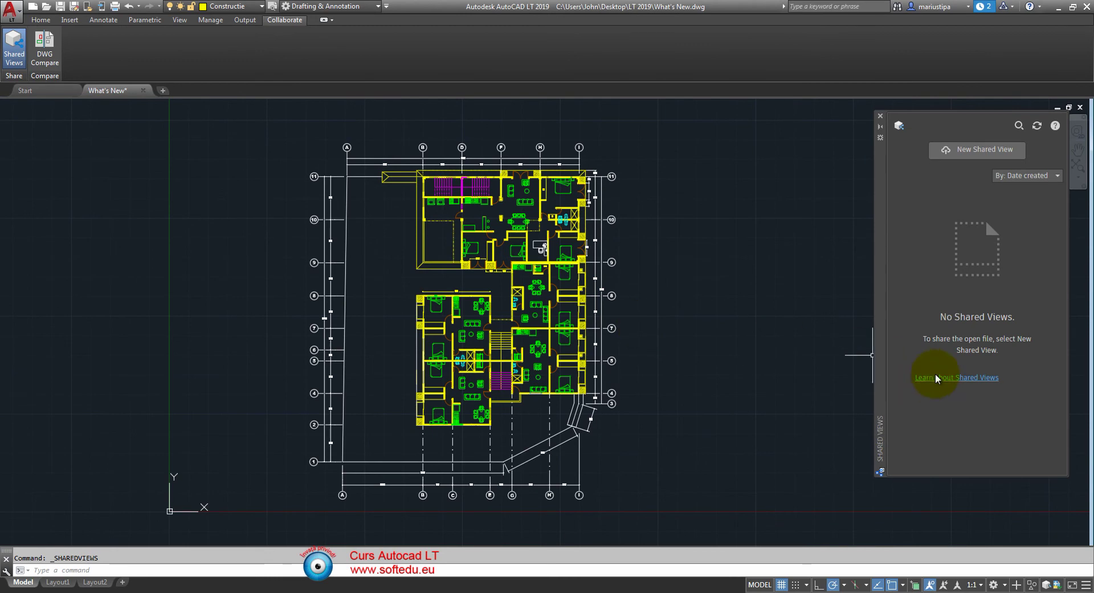
# Share the current view only as 'Test 2019' and open it in the browser.
pyautogui.click(964, 151)
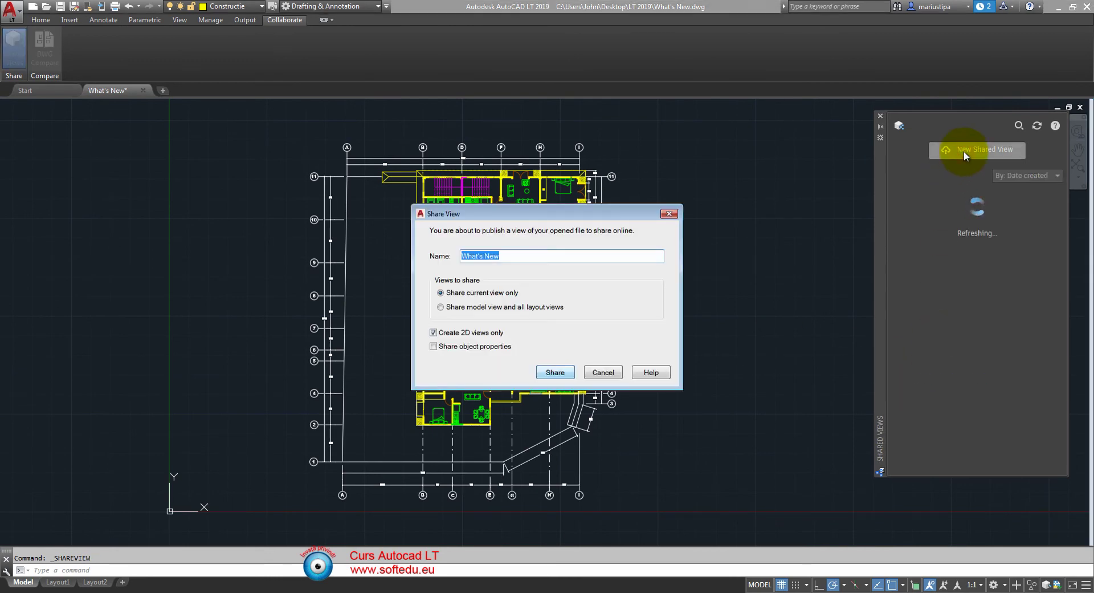
pyautogui.write('Test 2019')
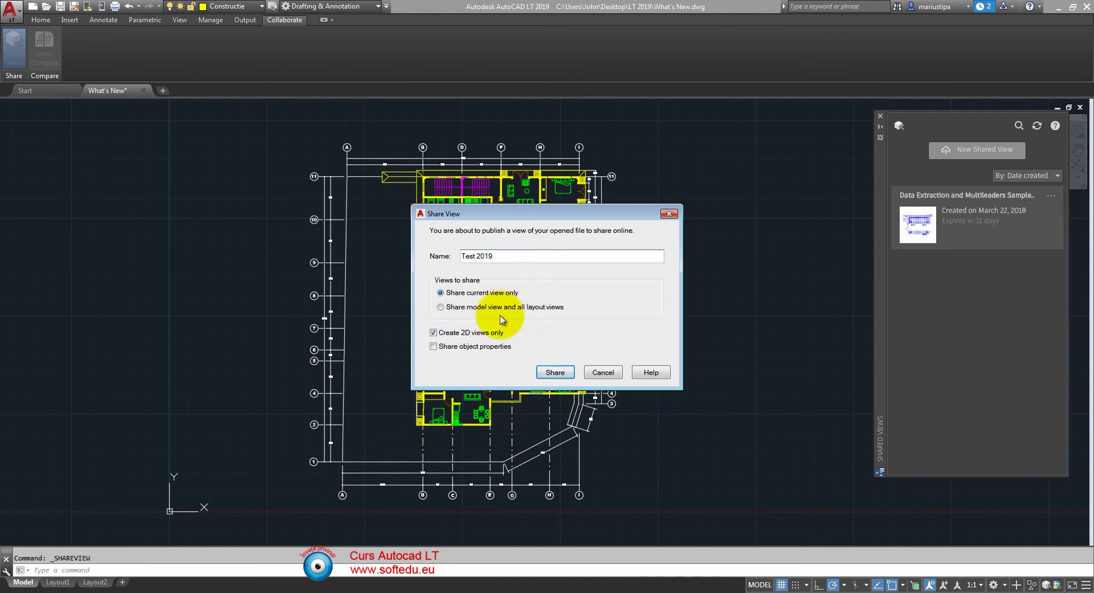
pyautogui.click(459, 310)
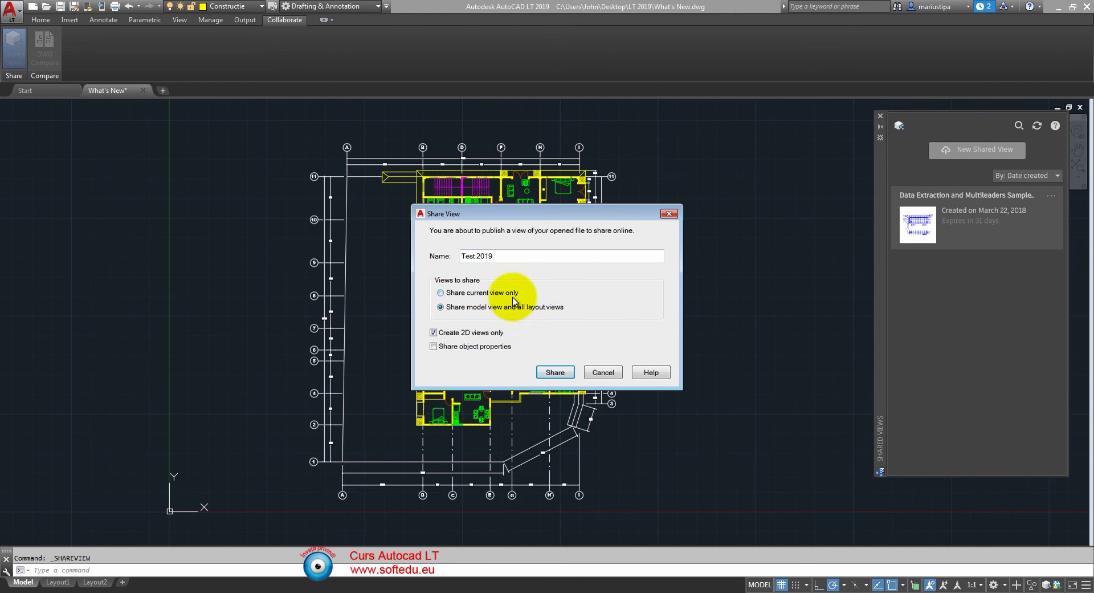
pyautogui.click(450, 293)
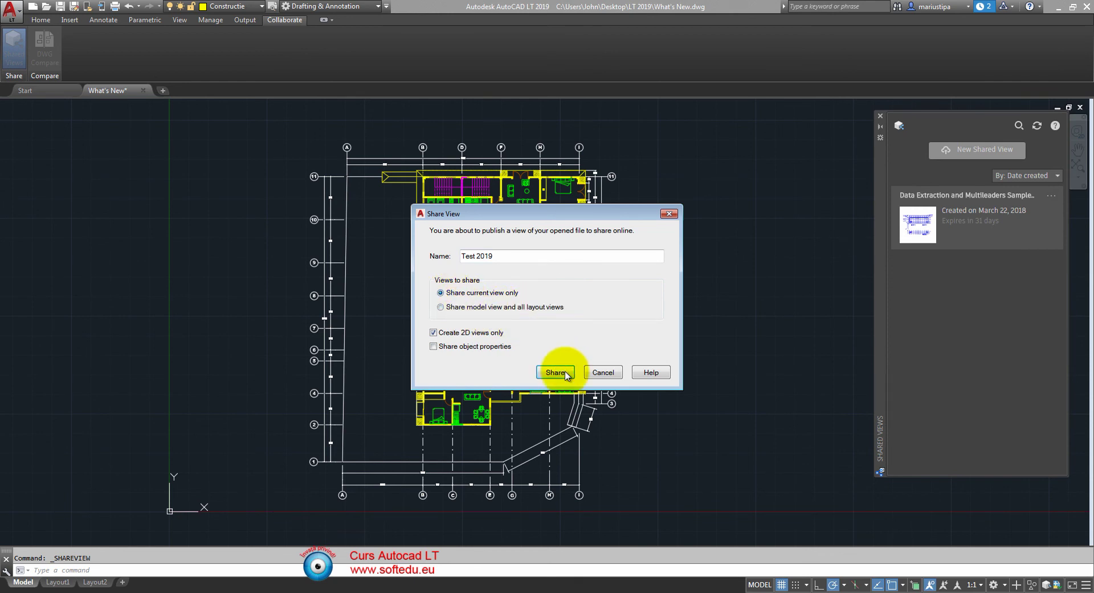
pyautogui.click(567, 374)
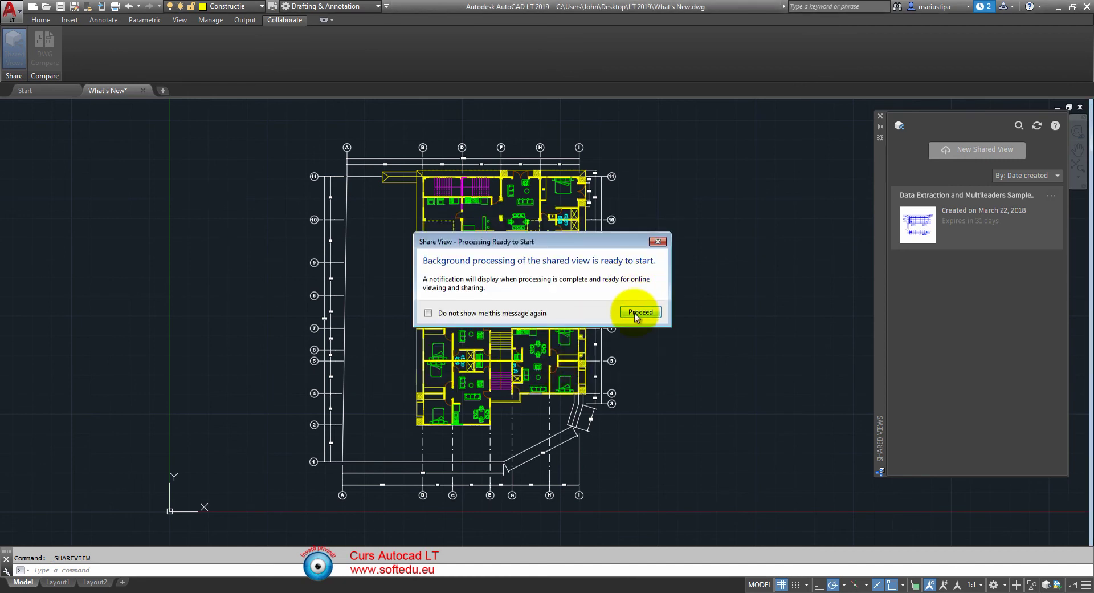
pyautogui.click(636, 313)
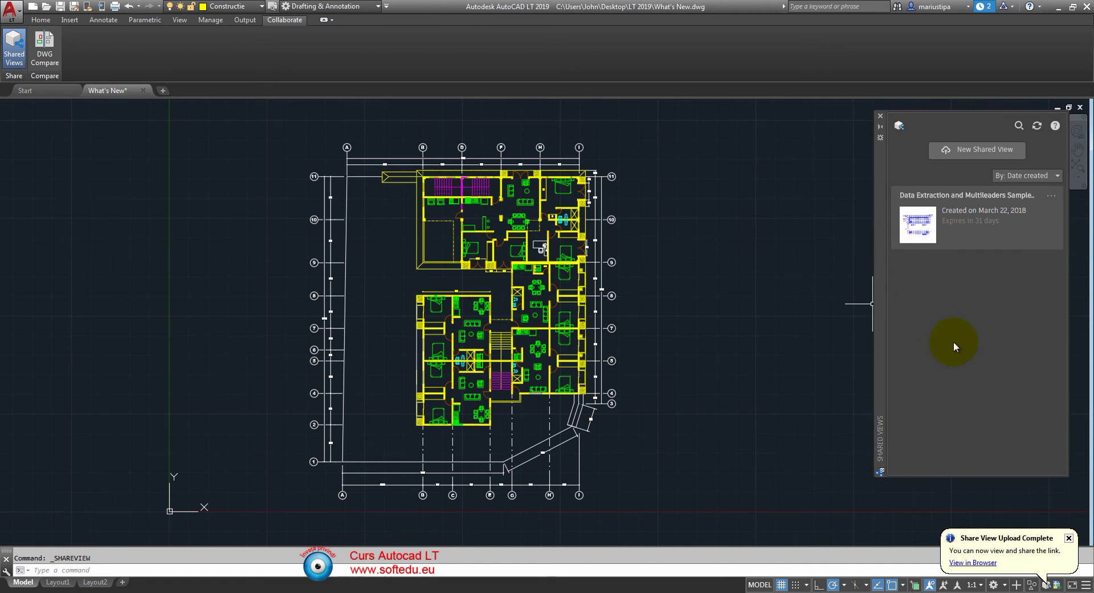
pyautogui.click(985, 566)
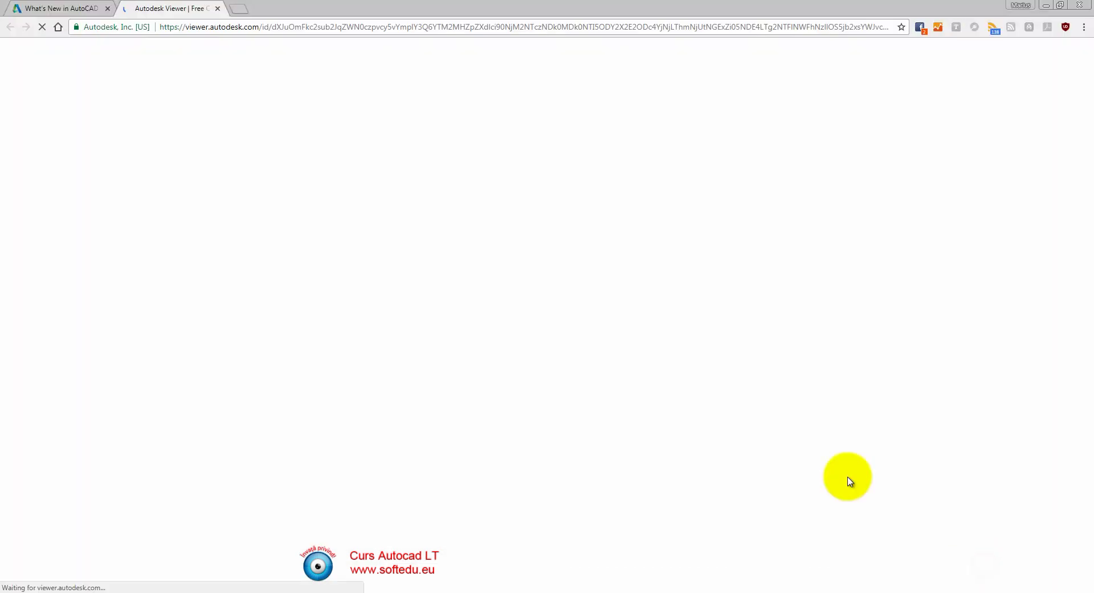
# Copy the shared view's URL from the address bar and switch back to AutoCAD LT.
pyautogui.click(297, 28)
pyautogui.rightClick(298, 28)
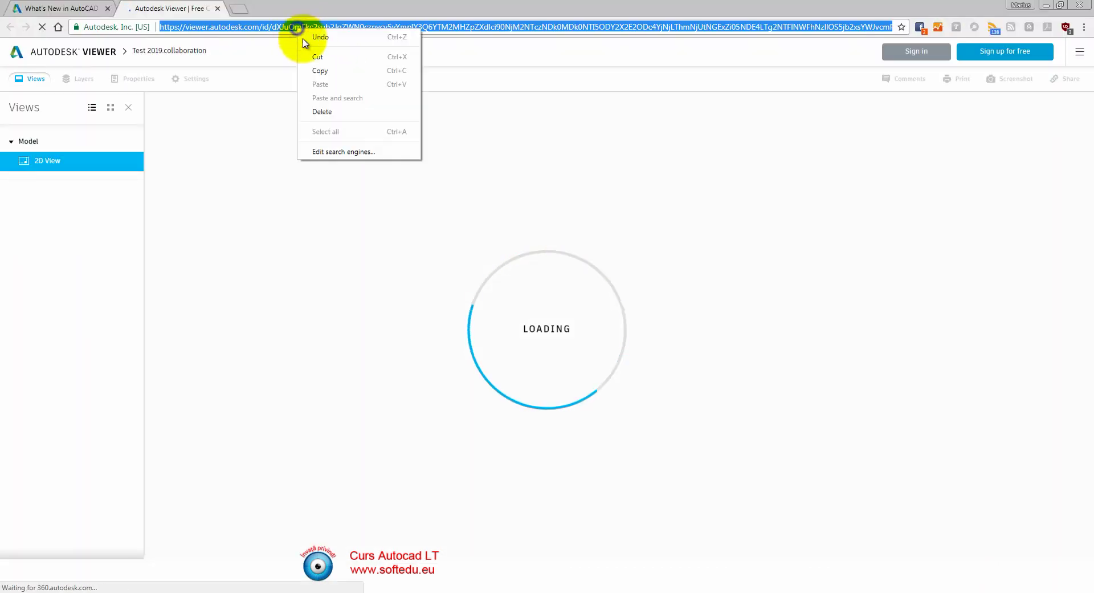
pyautogui.click(320, 70)
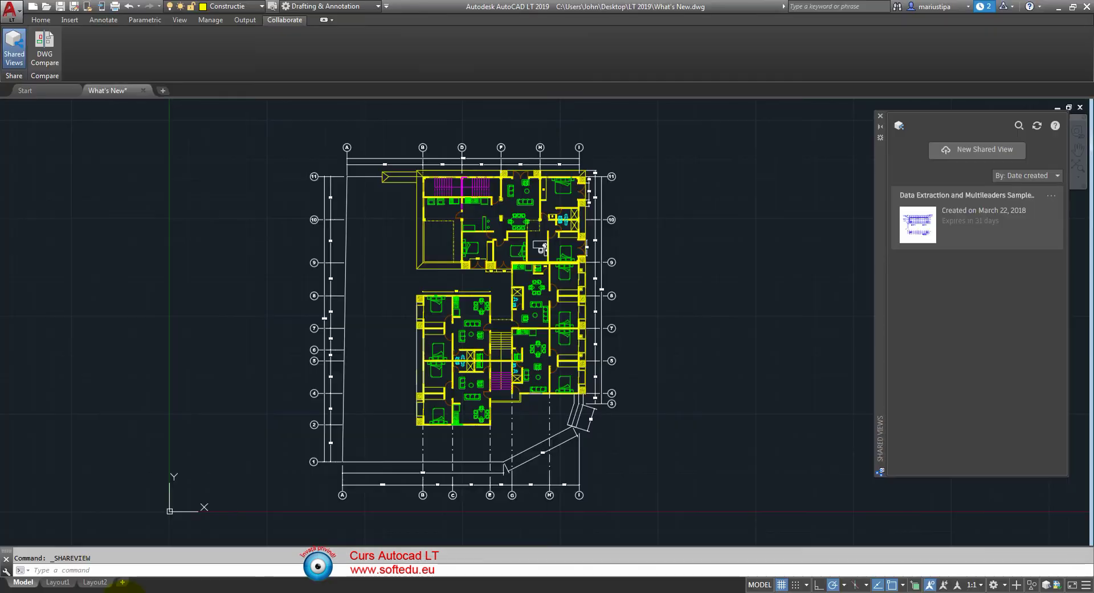
pyautogui.click(135, 589)
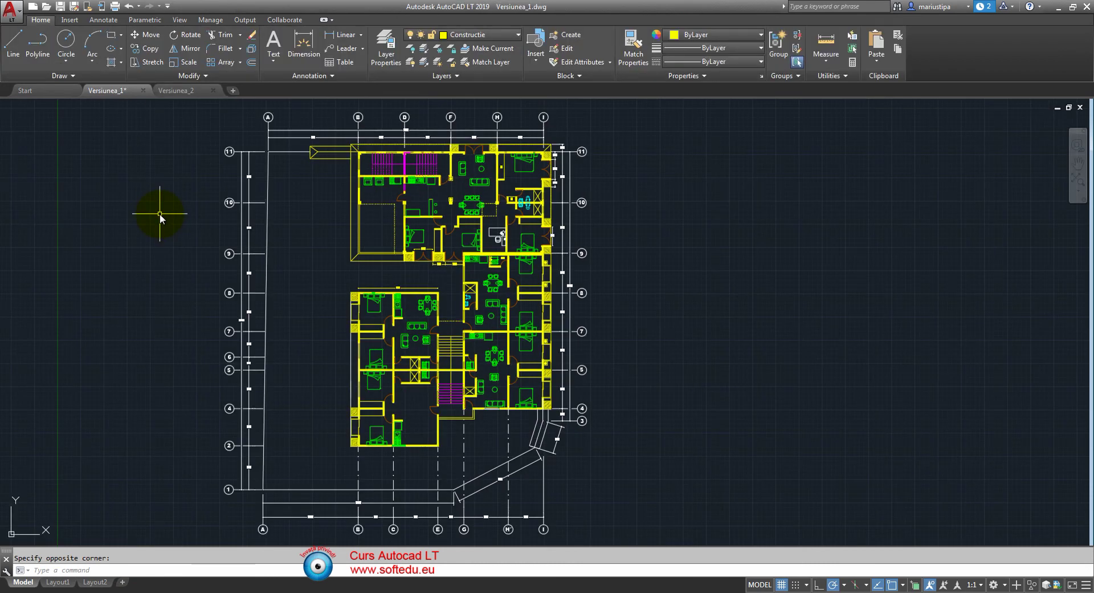
# Show the Collaborate tab, look at Versiunea_2, then return to Versiunea_1.
pyautogui.click(285, 20)
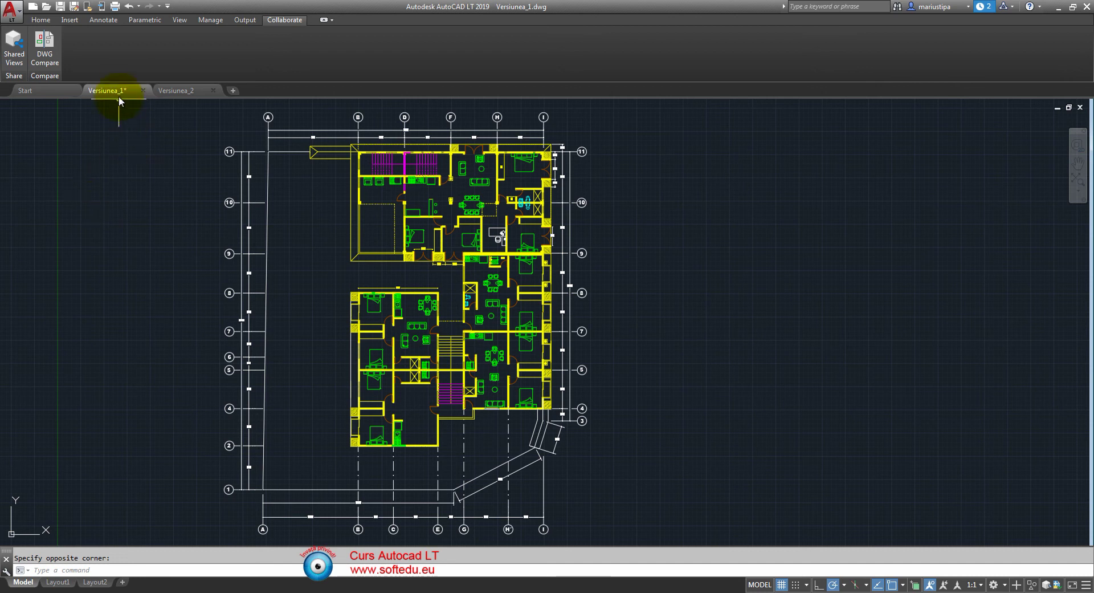
pyautogui.click(181, 92)
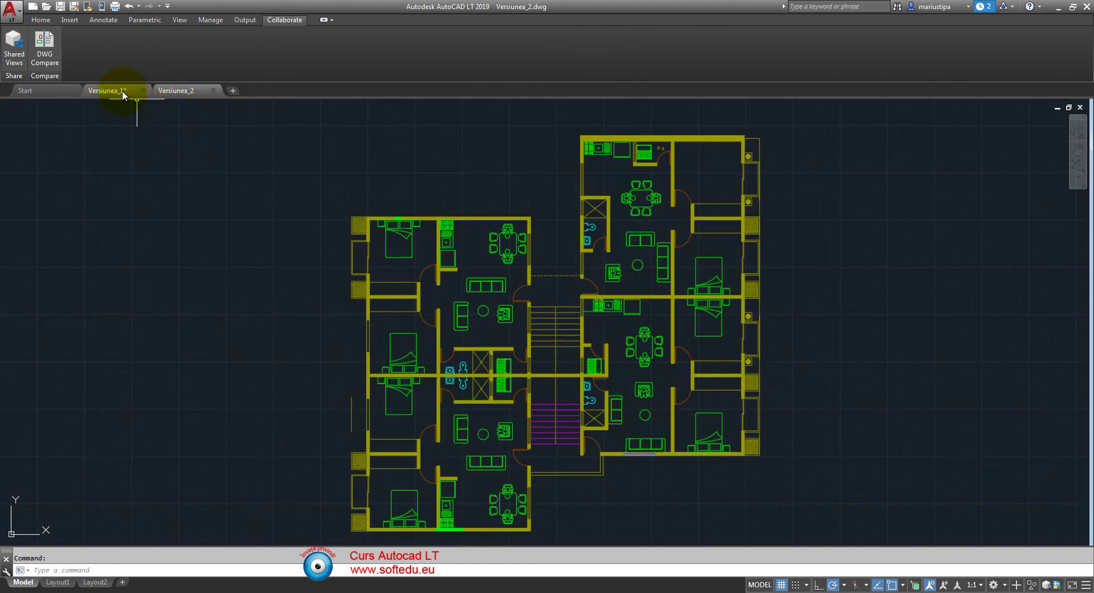
pyautogui.click(121, 91)
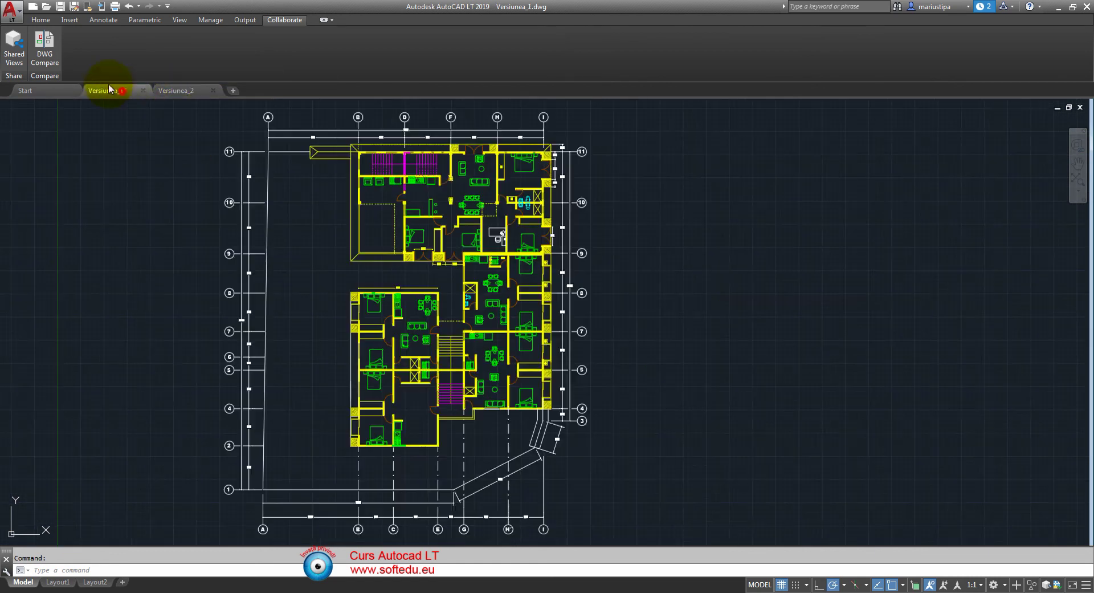
# Run DWG Compare of Versiunea_1.dwg against Versiunea_2.dwg.
pyautogui.click(42, 51)
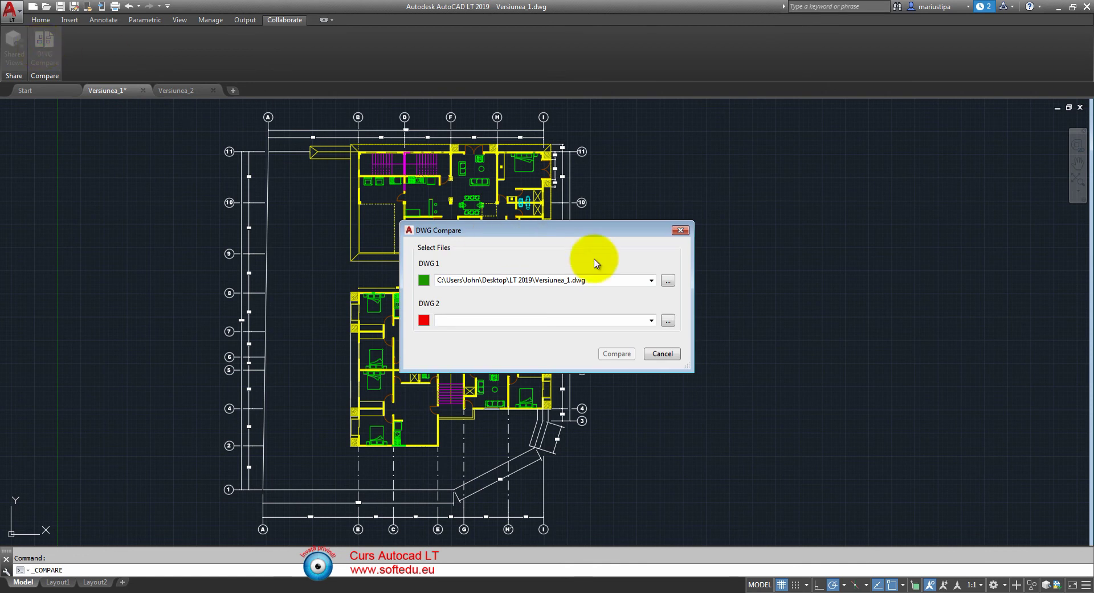
pyautogui.click(668, 320)
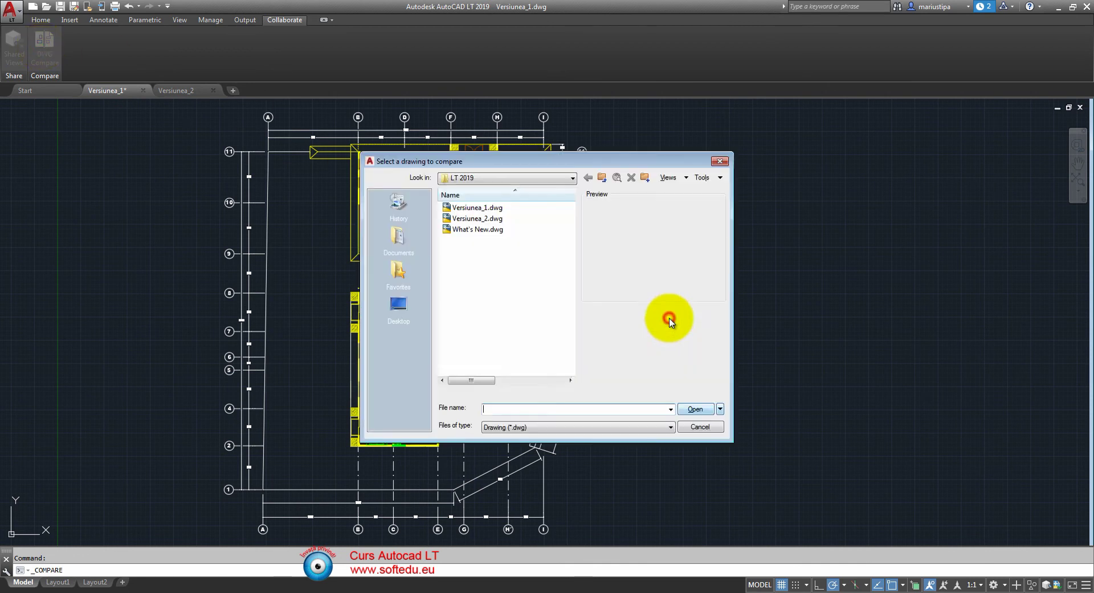
pyautogui.click(479, 218)
pyautogui.press('Return')
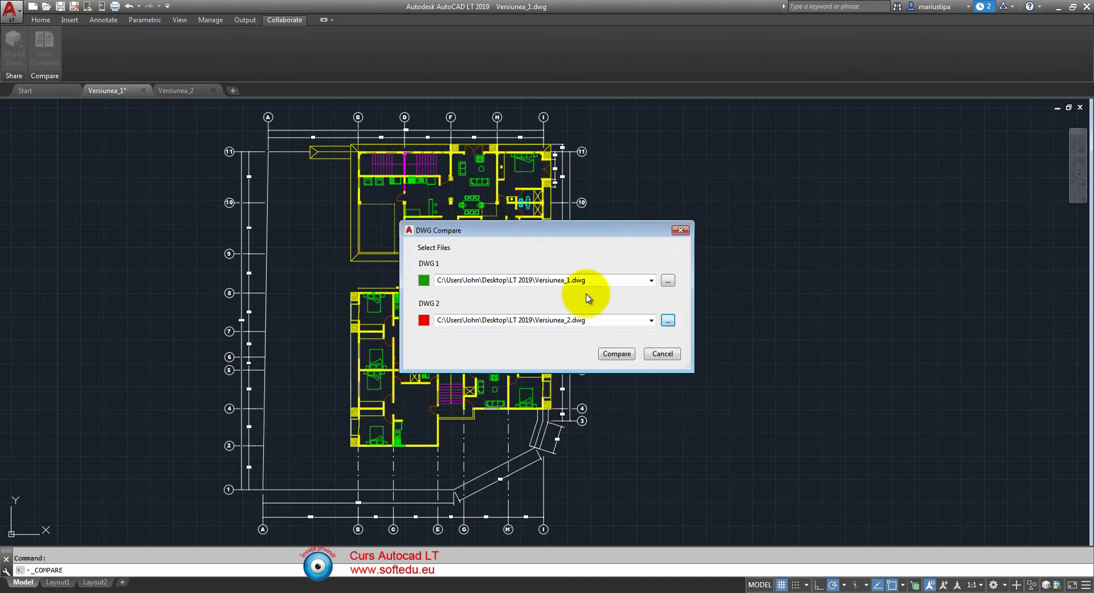
pyautogui.click(587, 279)
pyautogui.click(603, 322)
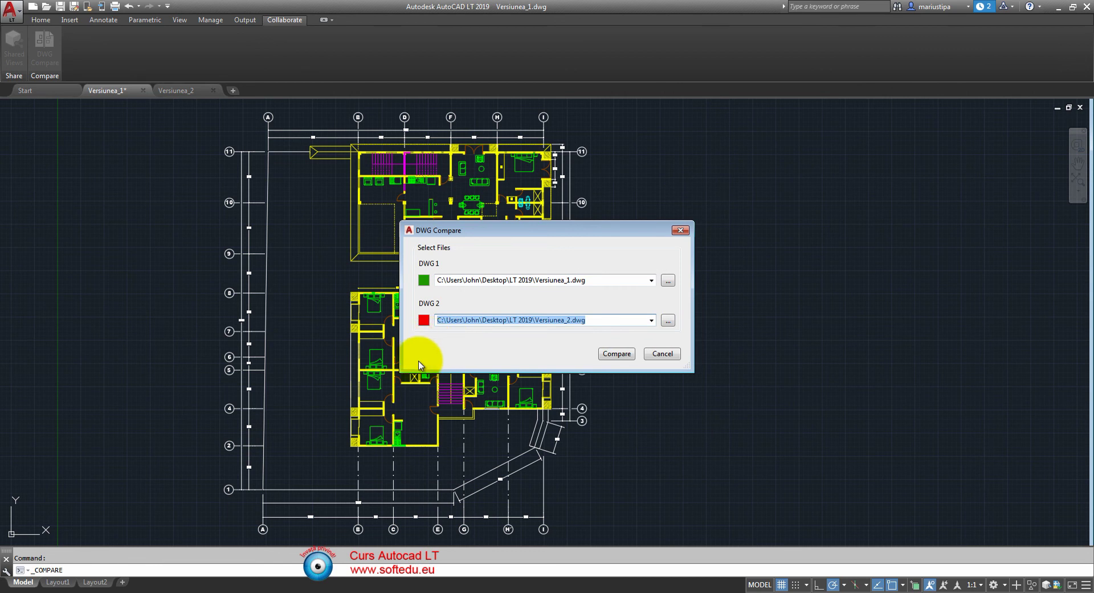
pyautogui.click(621, 353)
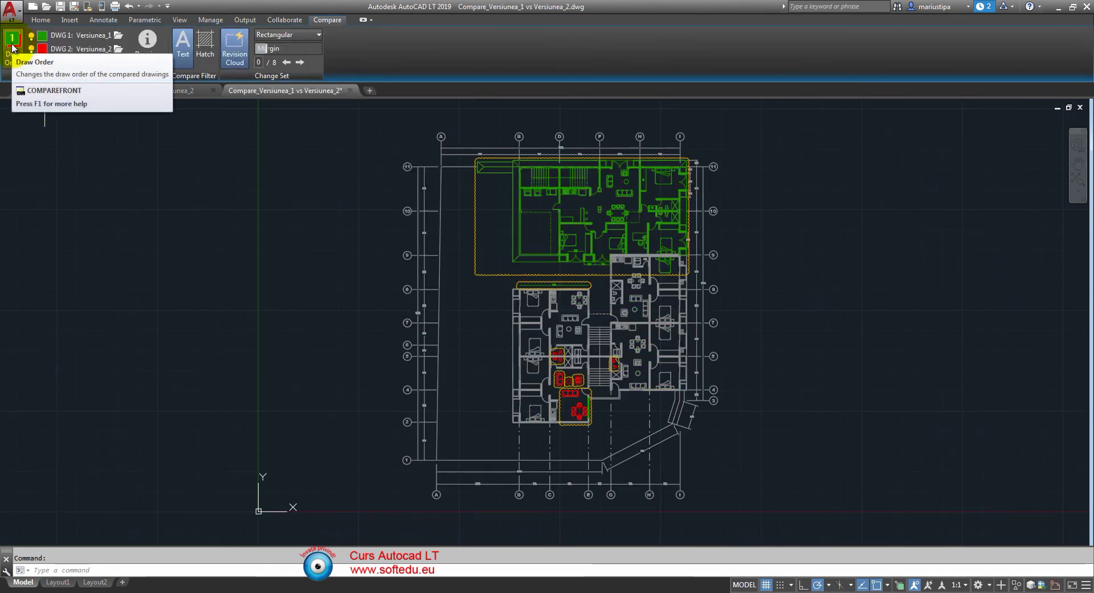
# Put DWG 1 on top in the draw order, show DWG 1, and set DWG 2's colour to yellow.
pyautogui.click(12, 48)
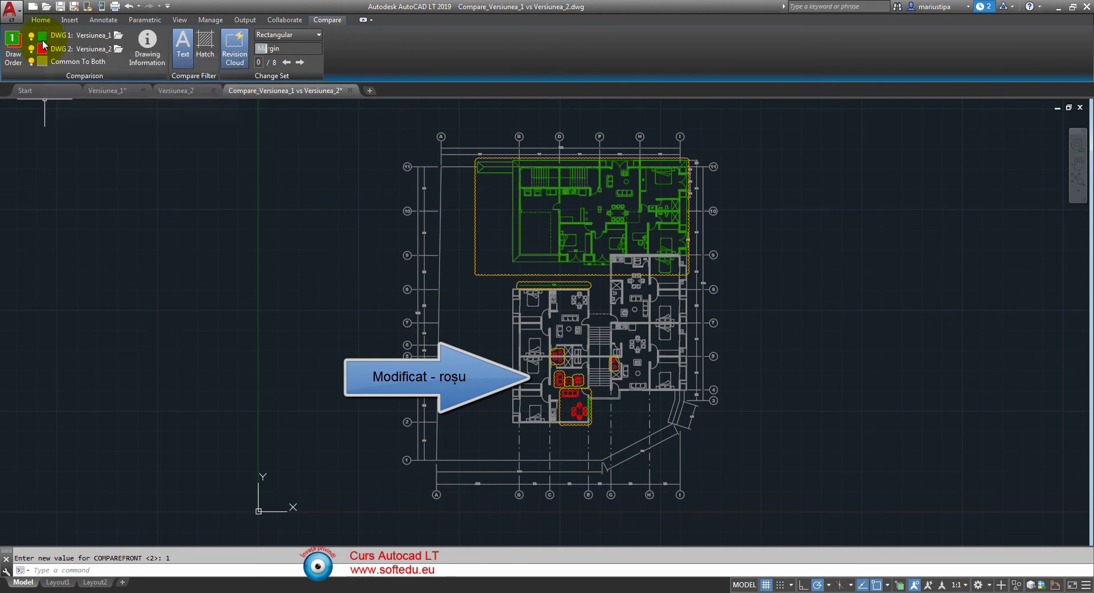
pyautogui.click(32, 36)
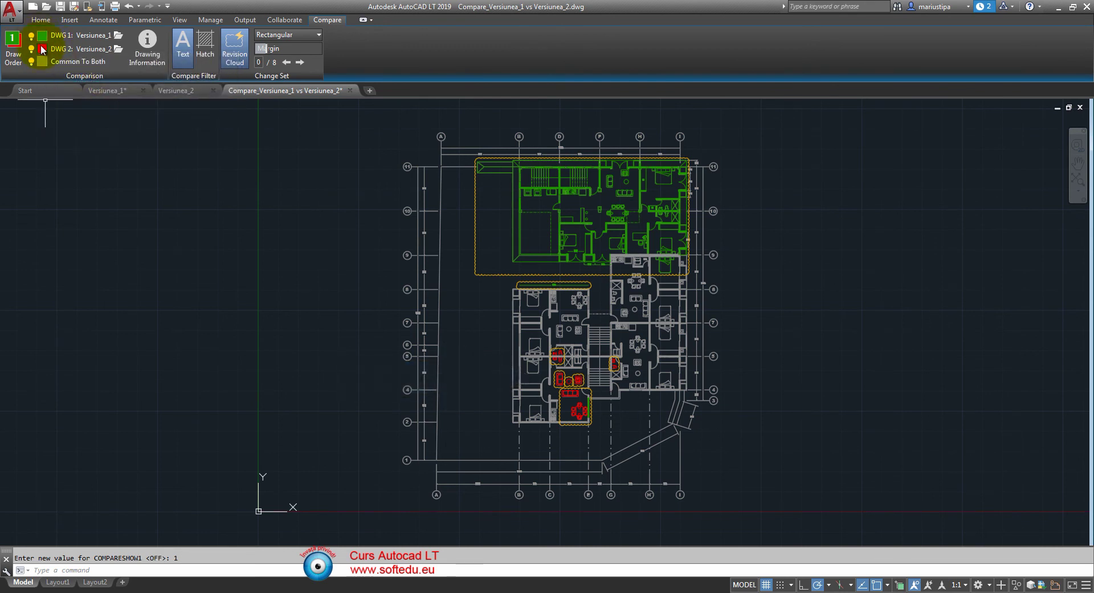
pyautogui.click(42, 49)
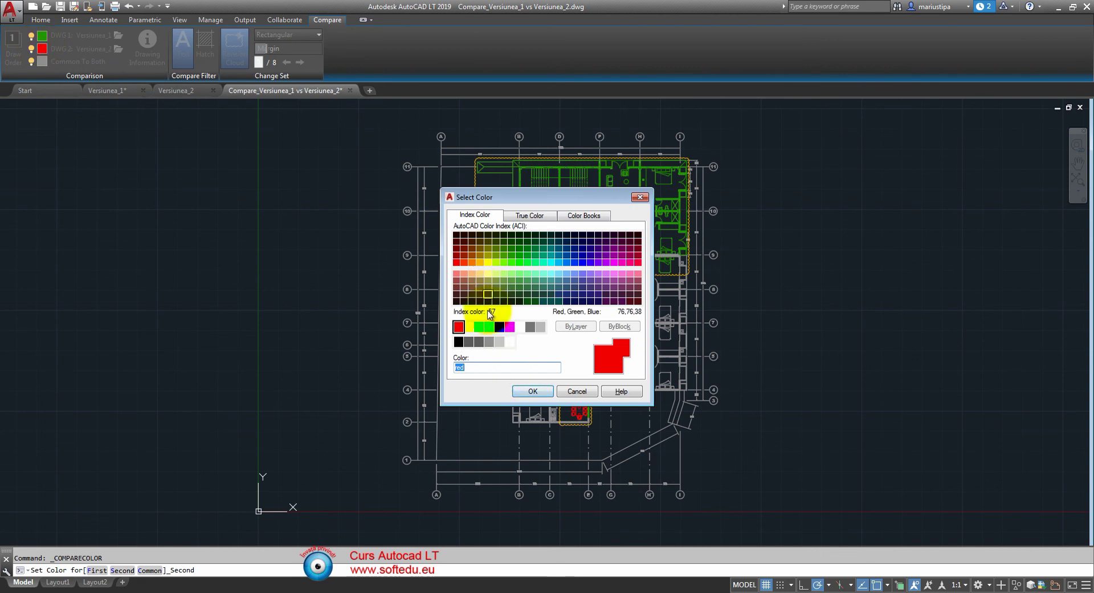
pyautogui.click(468, 326)
pyautogui.click(532, 392)
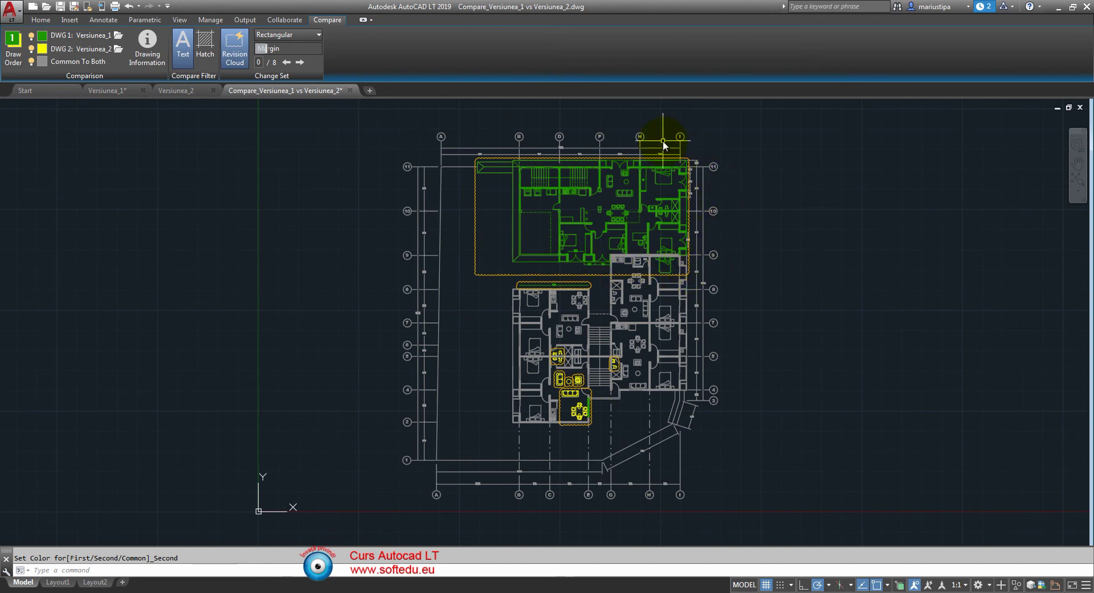
# Check the Versiunea_1 and Versiunea_2 tabs, and open each compared drawing from its DWG 1/DWG 2 icon.
pyautogui.click(123, 91)
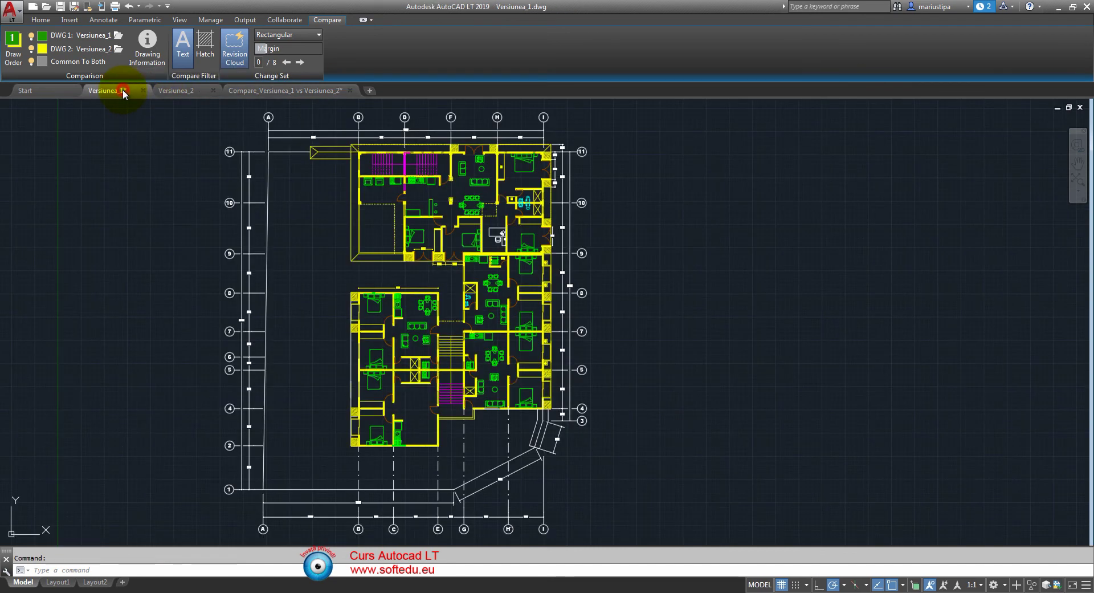
pyautogui.click(173, 92)
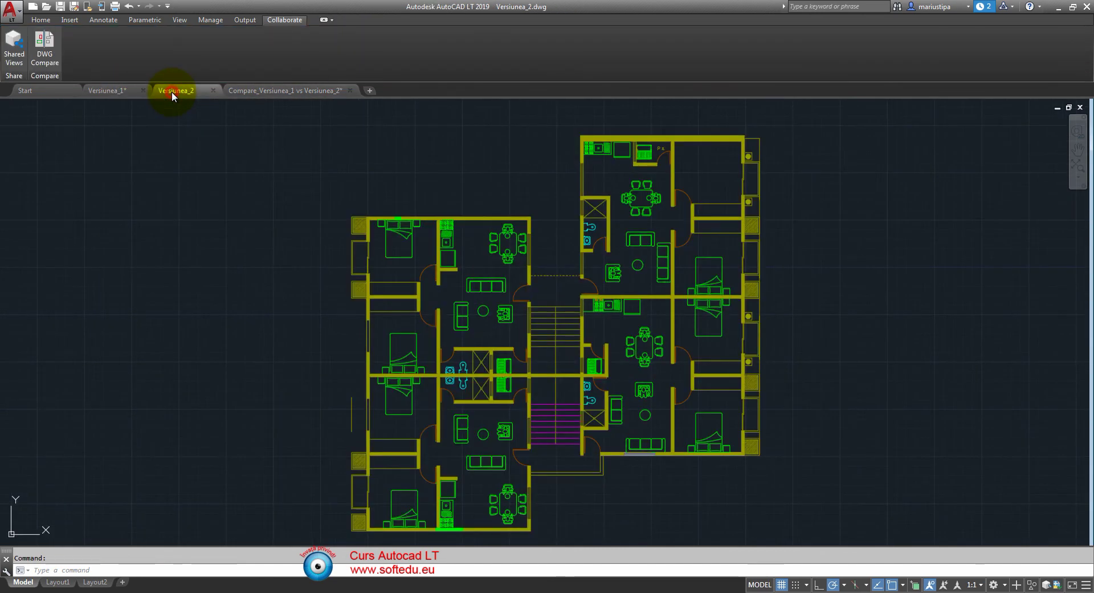
pyautogui.click(261, 90)
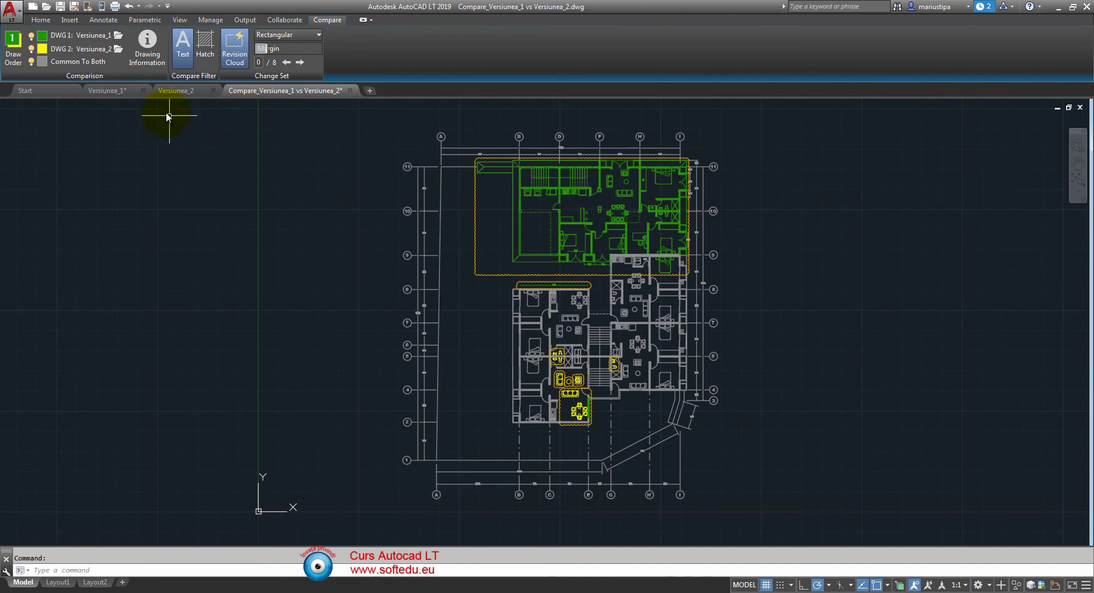
pyautogui.click(118, 37)
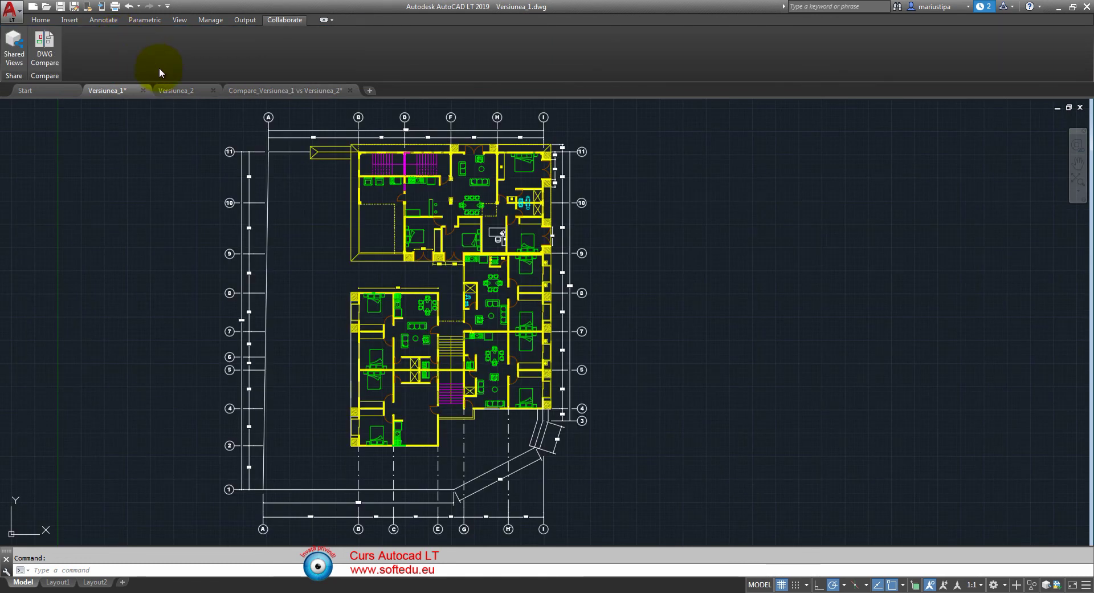
pyautogui.click(259, 90)
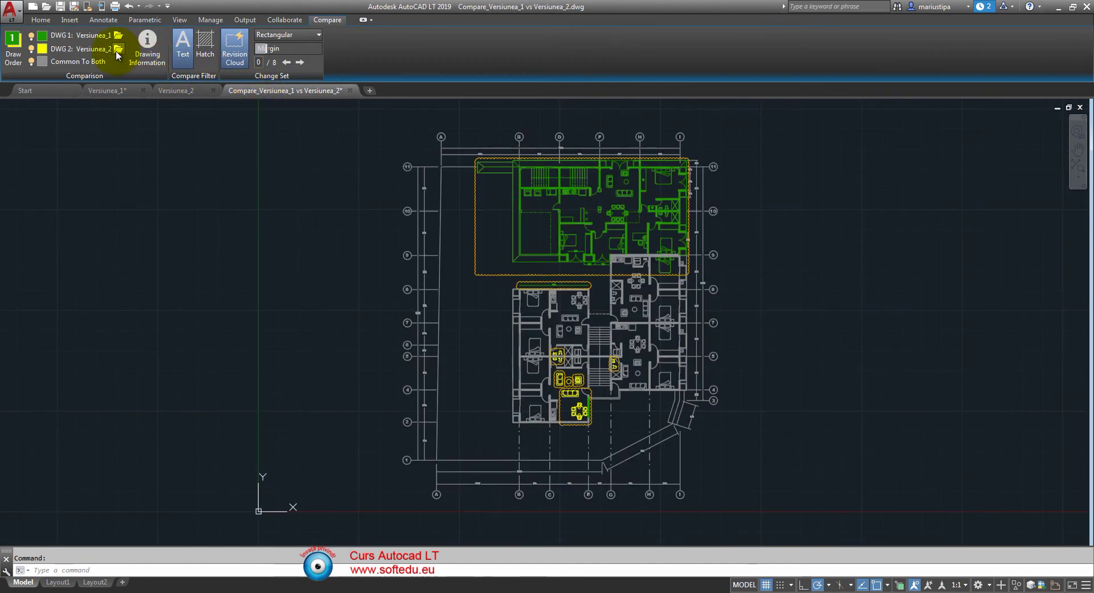
pyautogui.click(116, 50)
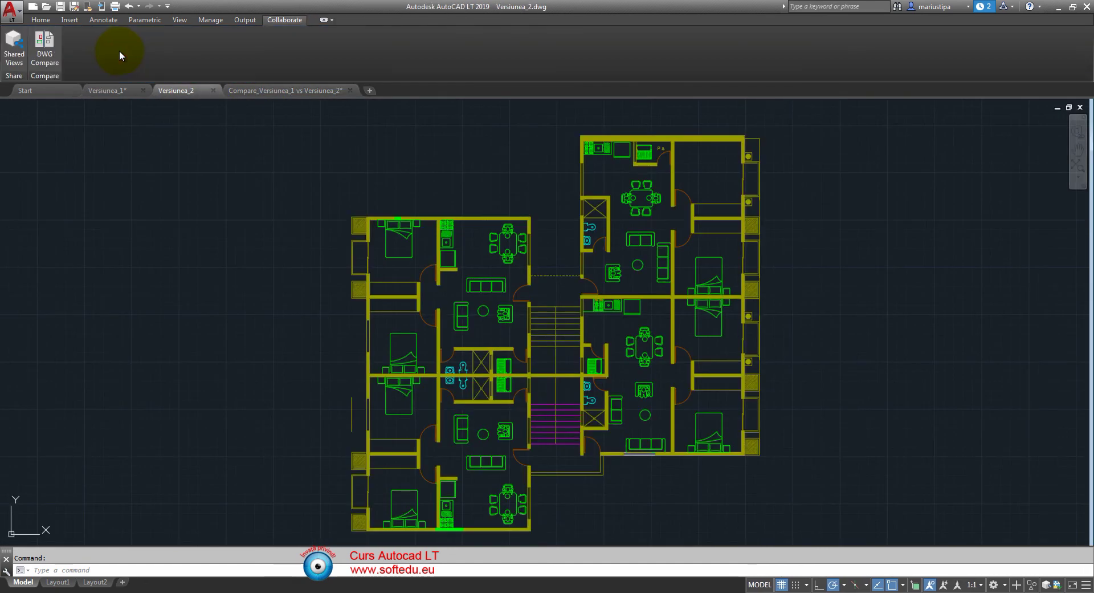
pyautogui.click(260, 93)
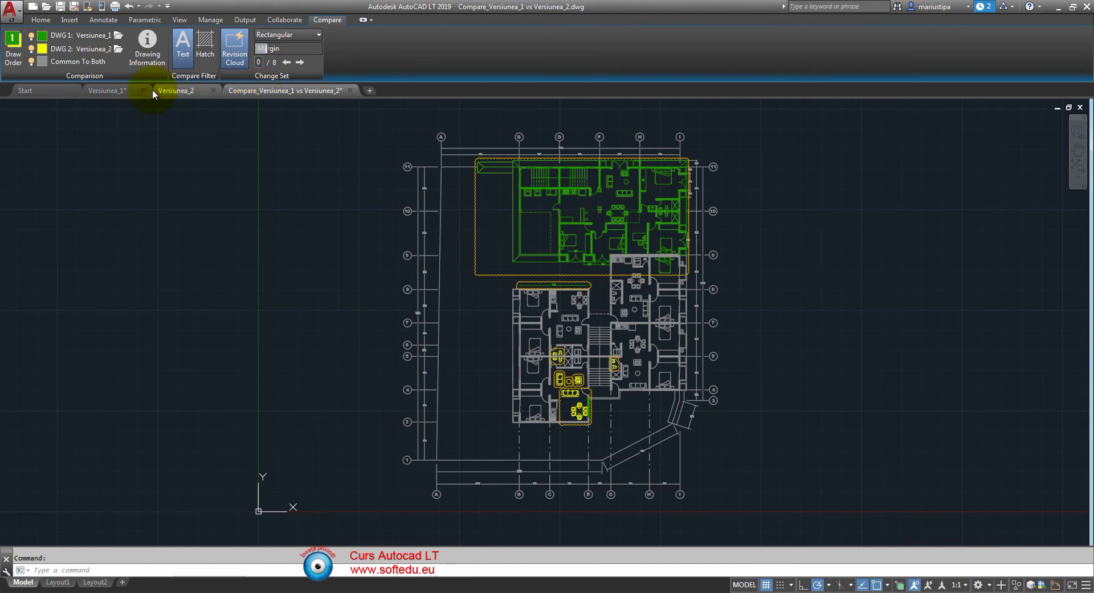
# Flip between Versiunea_1 and Versiunea_2 again, then show the compared-files Drawing Information.
pyautogui.click(124, 89)
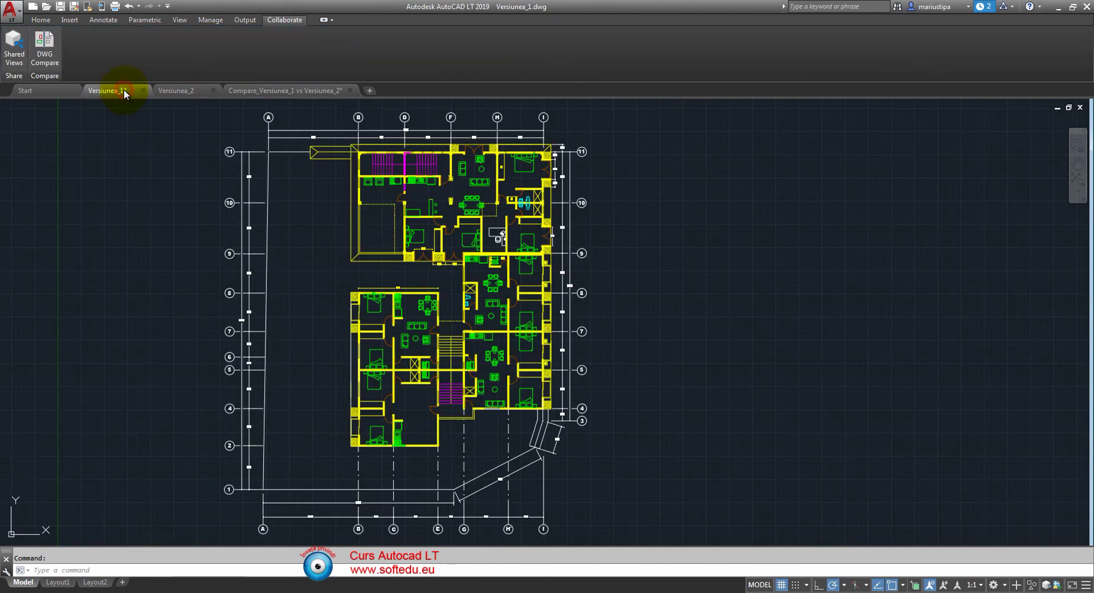
pyautogui.click(175, 90)
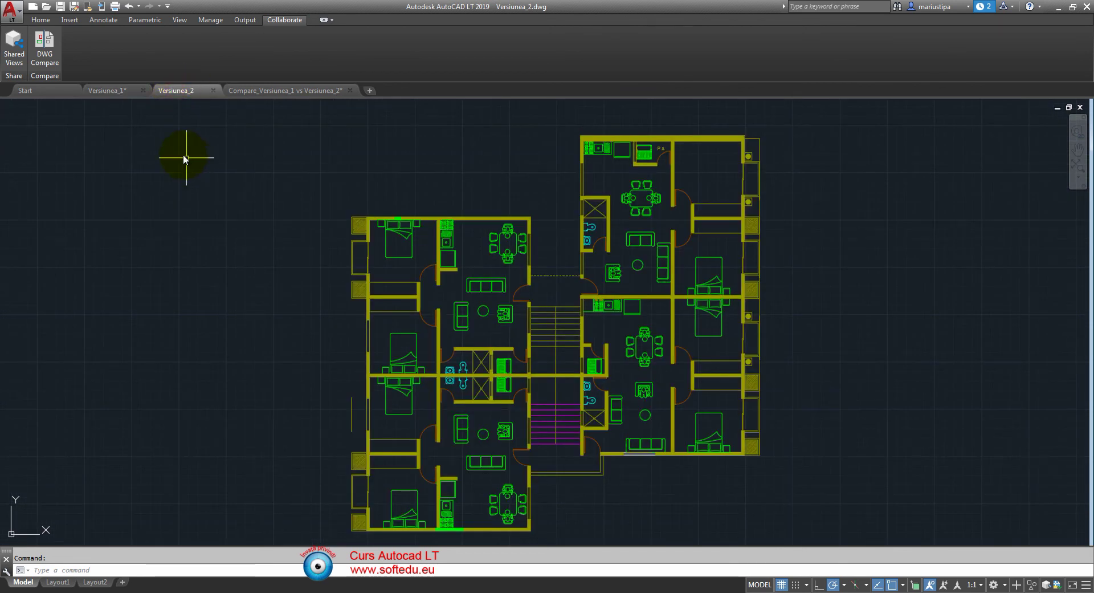
pyautogui.click(110, 90)
pyautogui.click(174, 90)
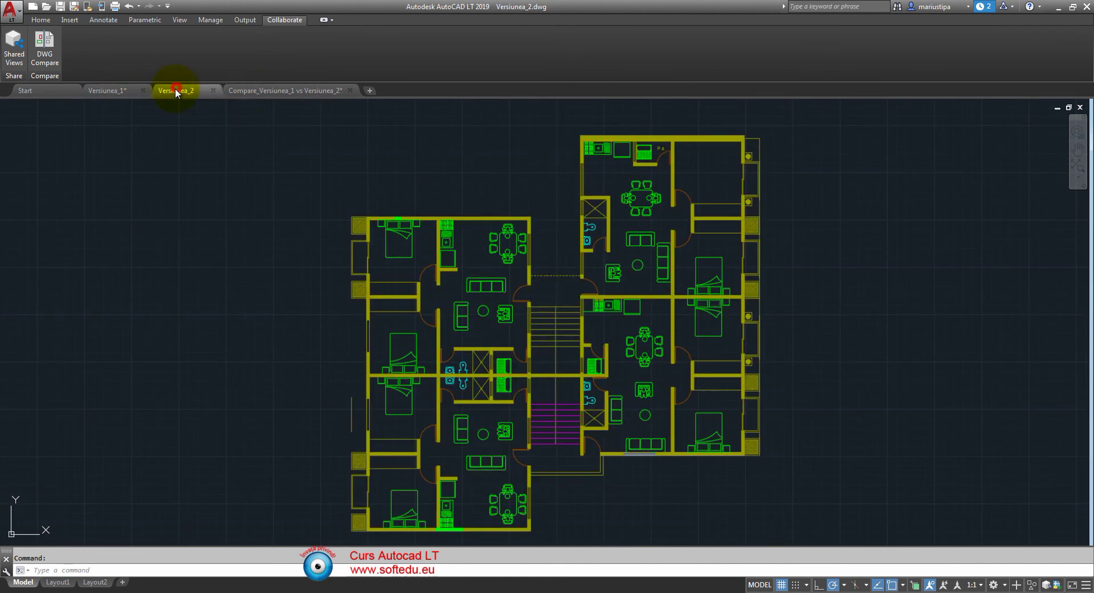
pyautogui.click(248, 94)
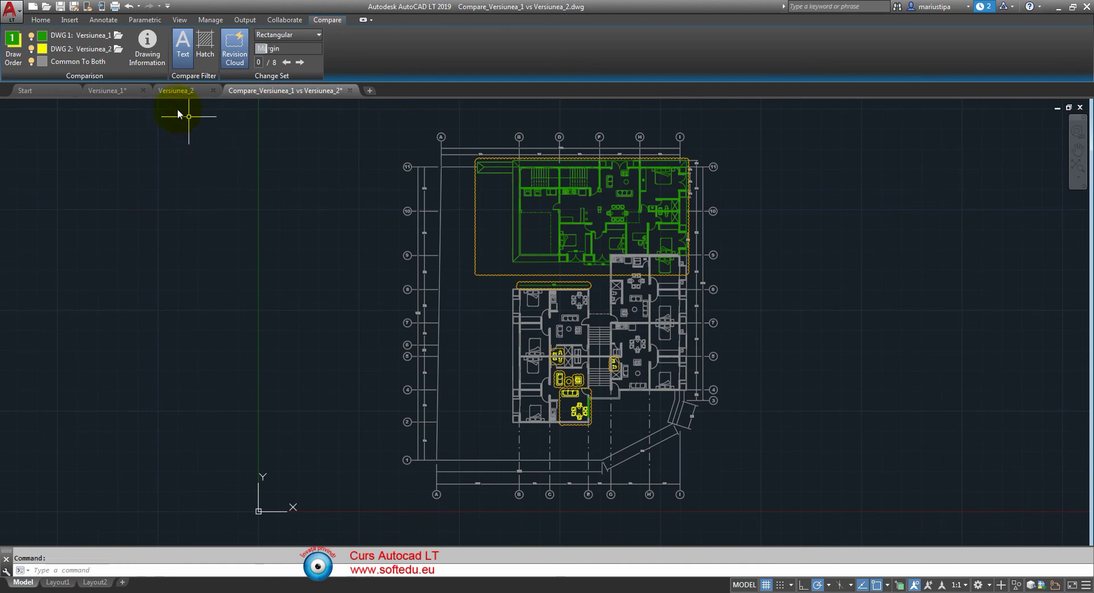
pyautogui.click(142, 50)
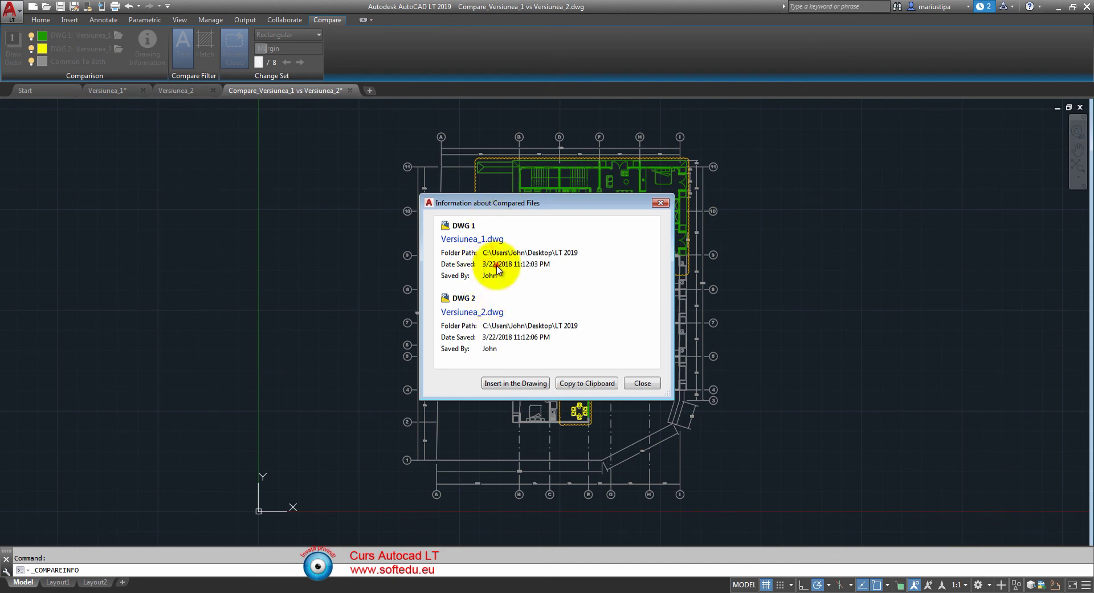
# Close the Information about Compared Files dialog.
pyautogui.click(499, 338)
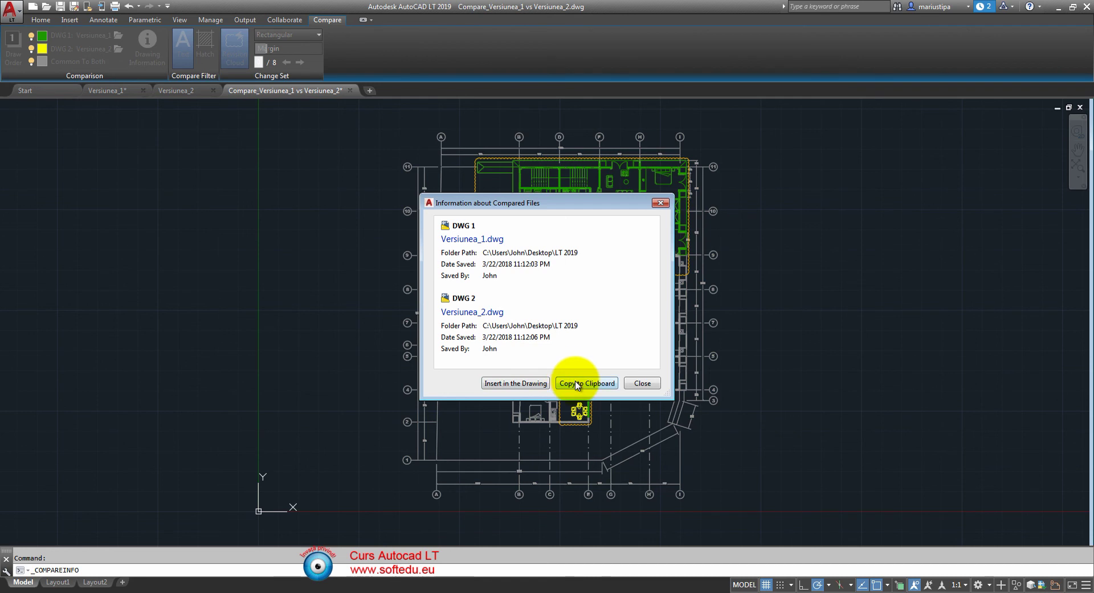
pyautogui.click(641, 383)
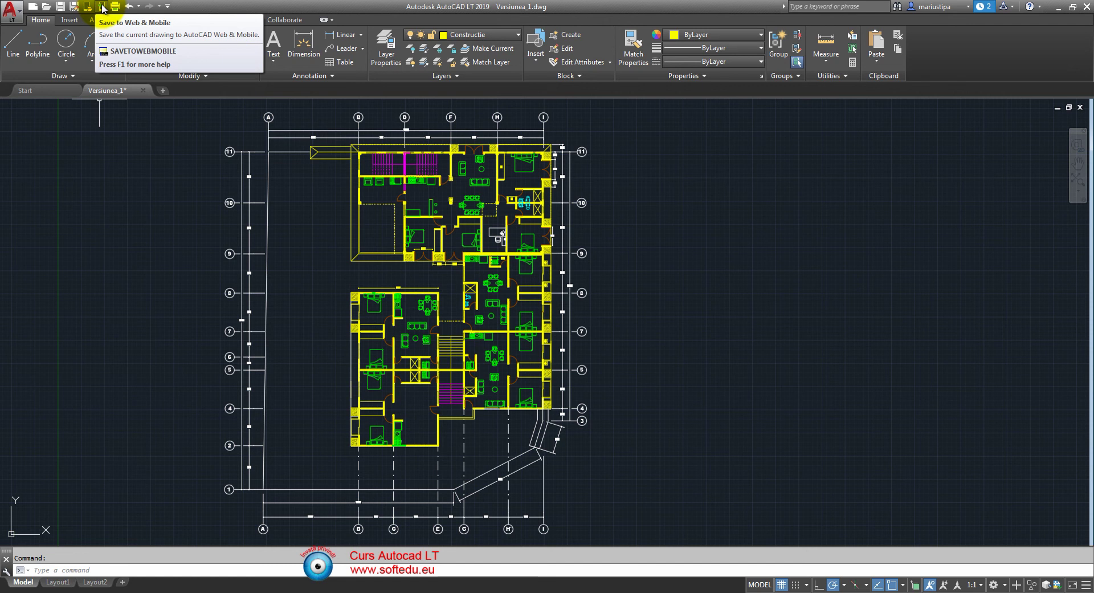
# Start Save to Web & Mobile, accept the plug-in licence agreement and install the plug-in.
pyautogui.click(103, 8)
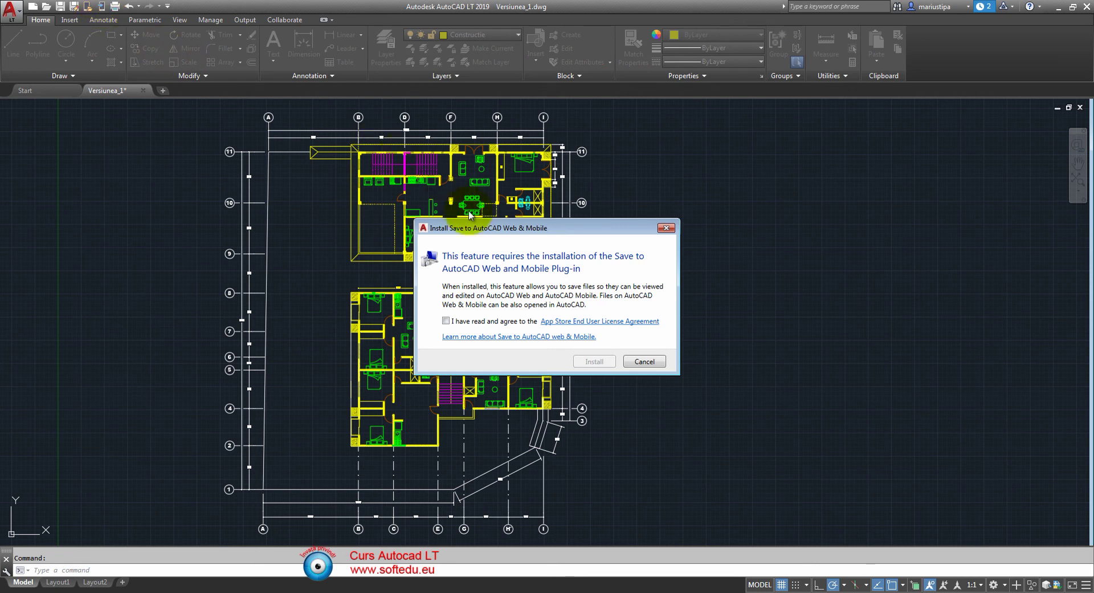
pyautogui.click(477, 230)
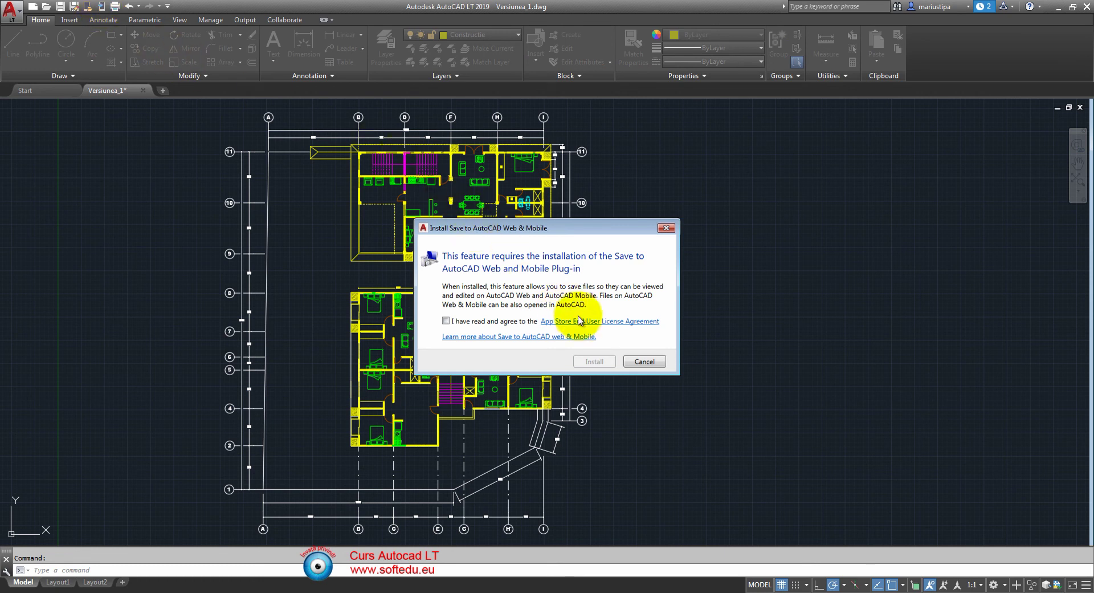
pyautogui.click(446, 322)
pyautogui.click(591, 362)
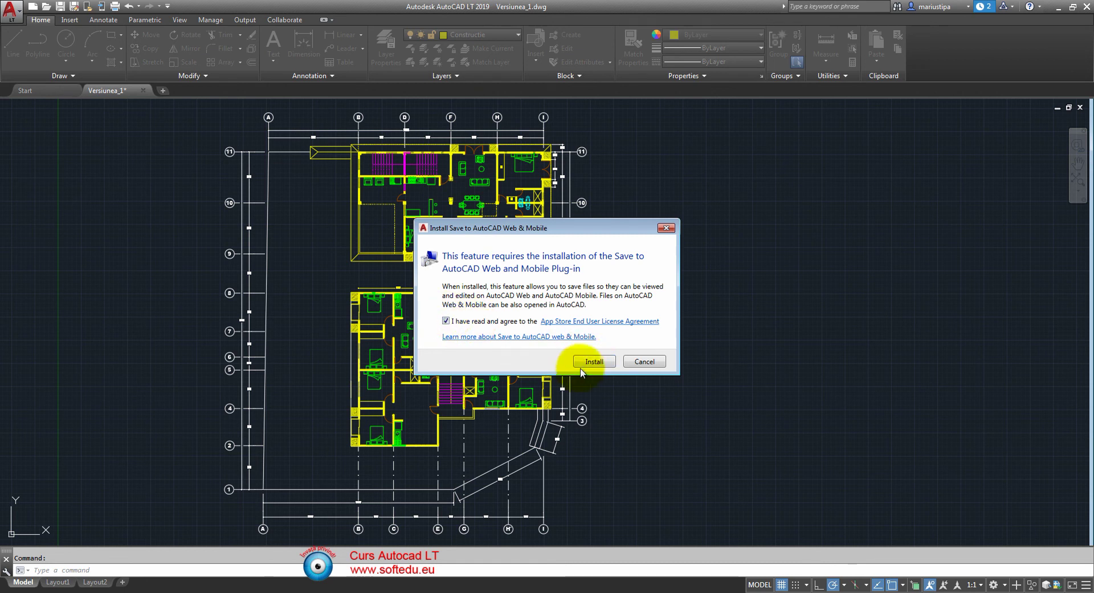
pyautogui.click(593, 363)
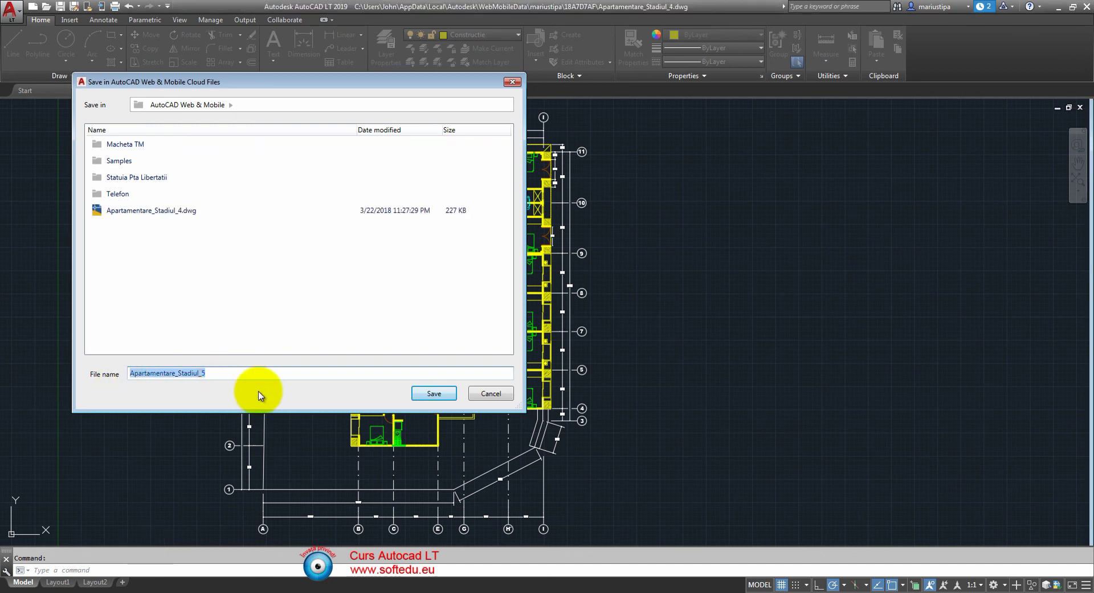
# Save the drawing to Web & Mobile as Apartamentare_Stadiul_5, then list the cloud drawings.
pyautogui.click(433, 393)
pyautogui.click(699, 240)
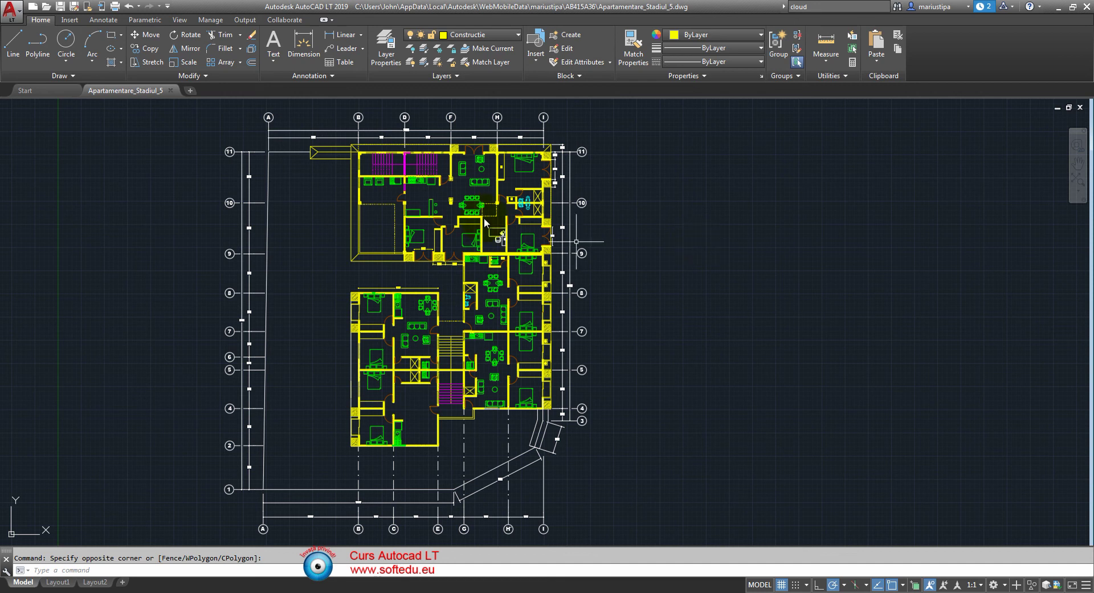
pyautogui.click(88, 8)
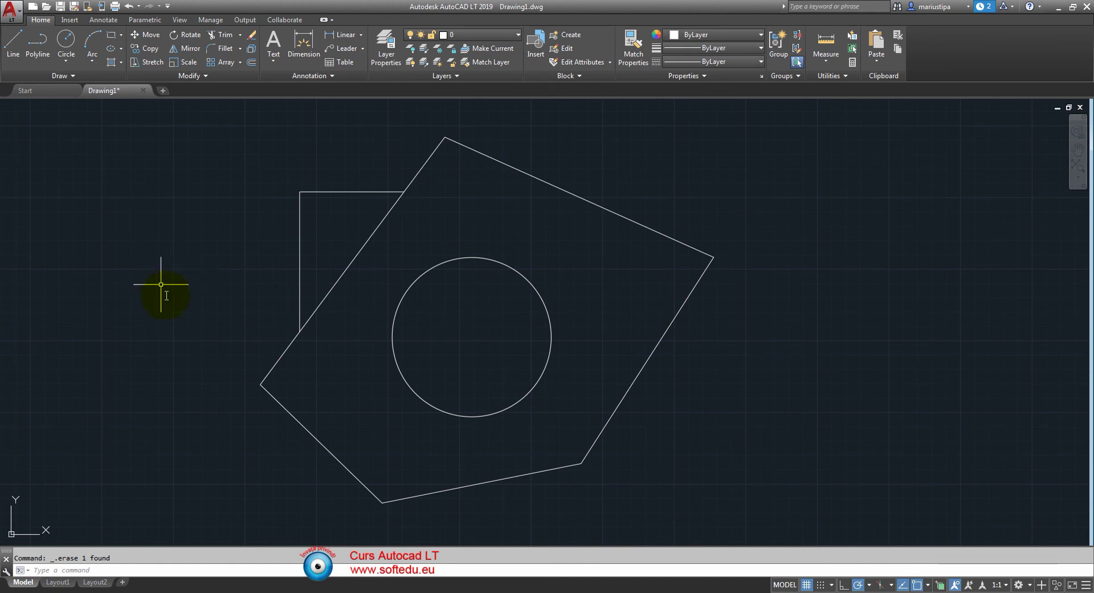
# Activate the command line to begin a new drawing.
pyautogui.click(173, 568)
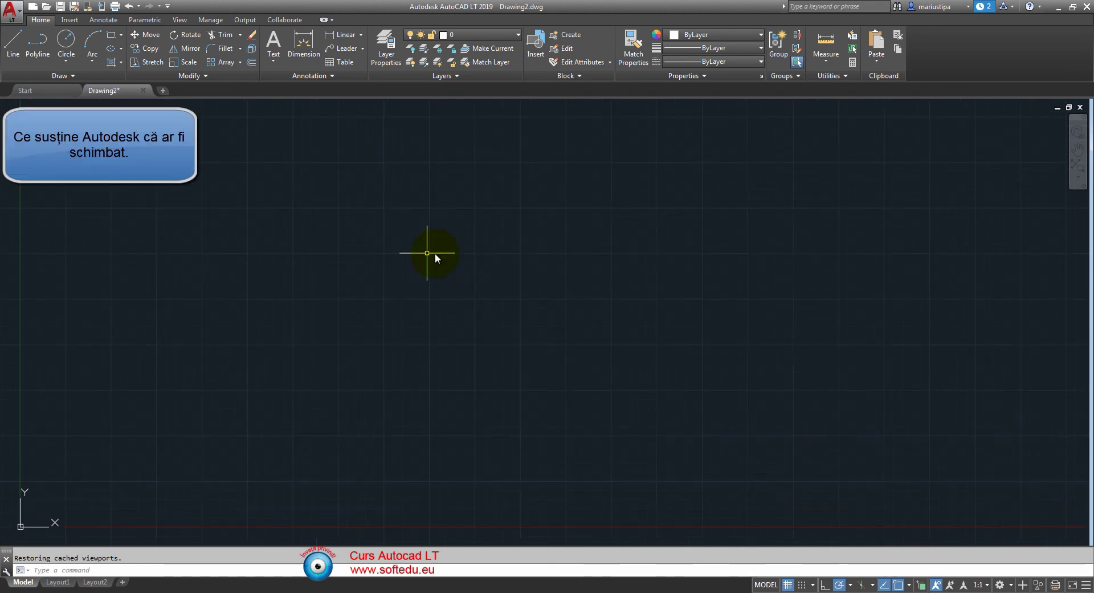
# Start PDF Import from the Insert tab and choose the Apartamentare.pdf file.
pyautogui.click(18, 18)
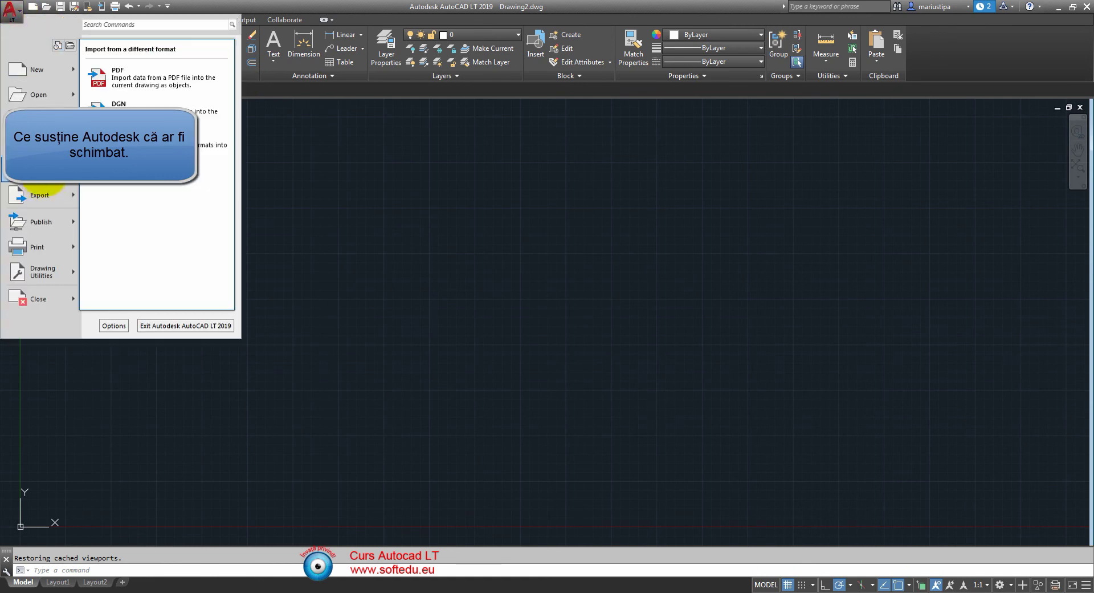
pyautogui.moveTo(40, 170)
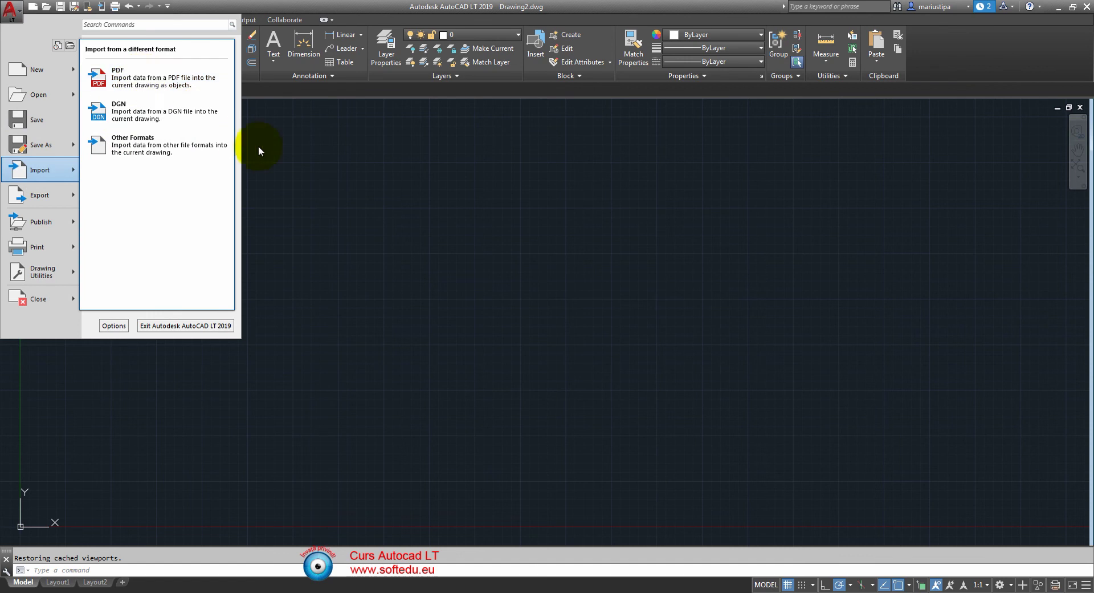
pyautogui.click(259, 145)
pyautogui.click(71, 20)
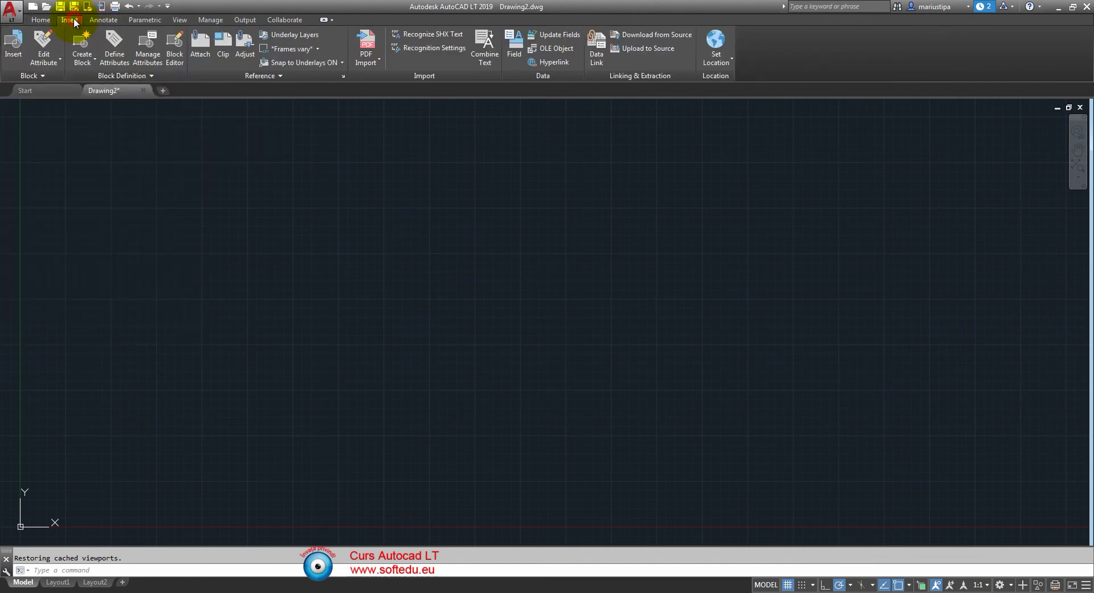
pyautogui.click(372, 59)
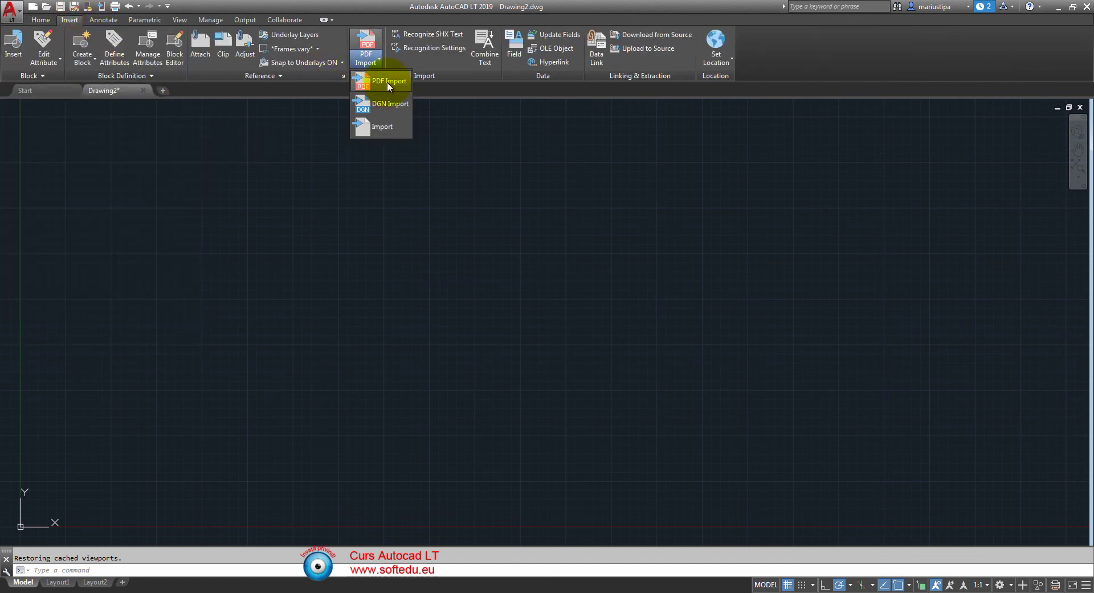
pyautogui.click(388, 83)
pyautogui.click(469, 209)
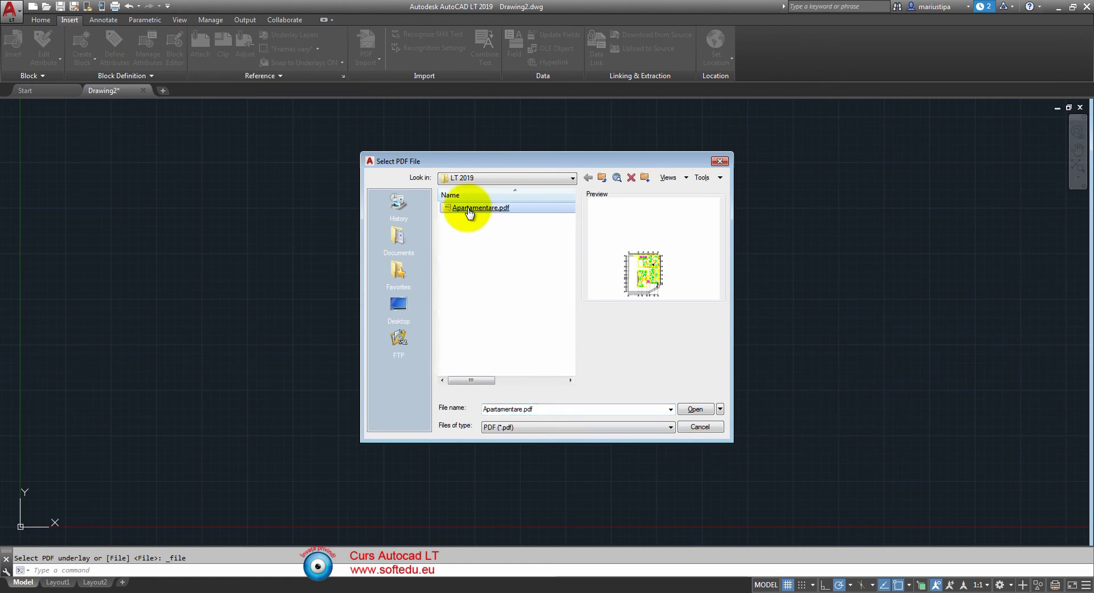
pyautogui.doubleClick(469, 208)
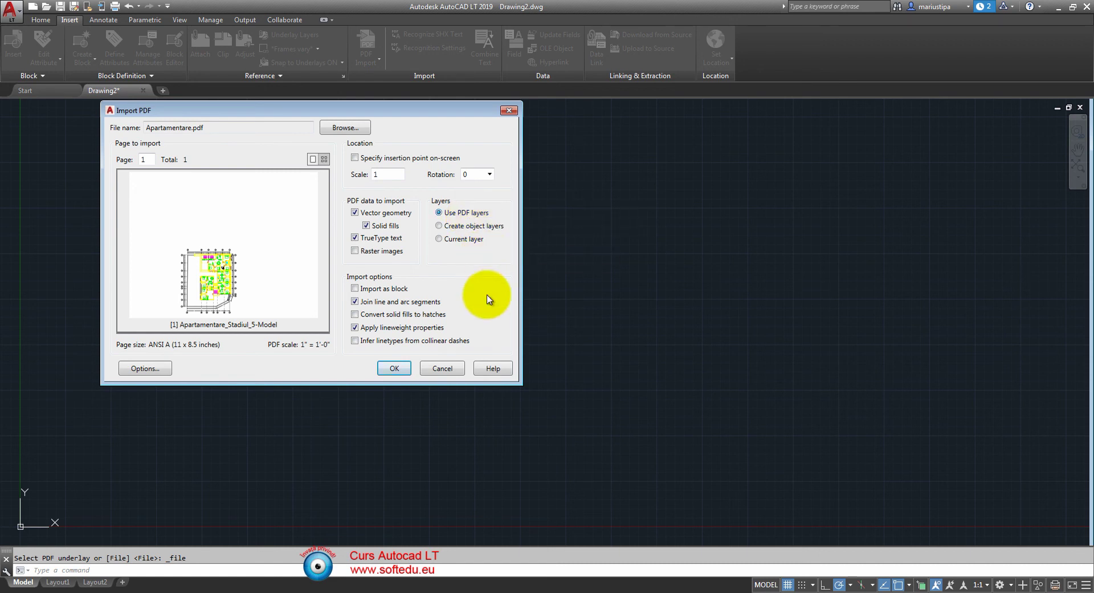
# Specify insertion point on screen, exclude raster images, use object layers, skip hatch conversion, and import.
pyautogui.click(368, 158)
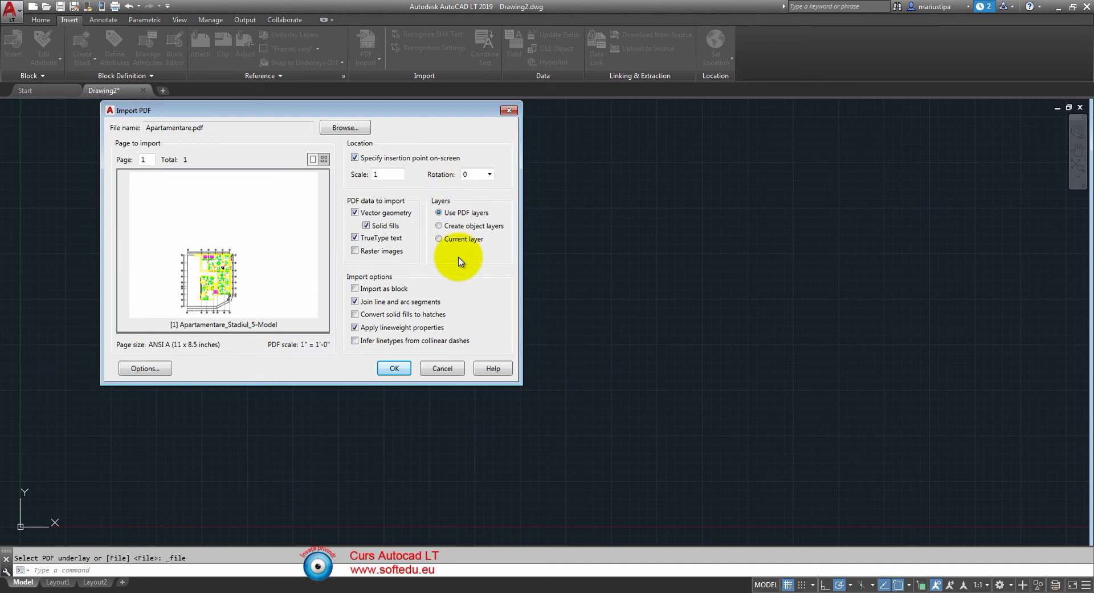
pyautogui.click(355, 251)
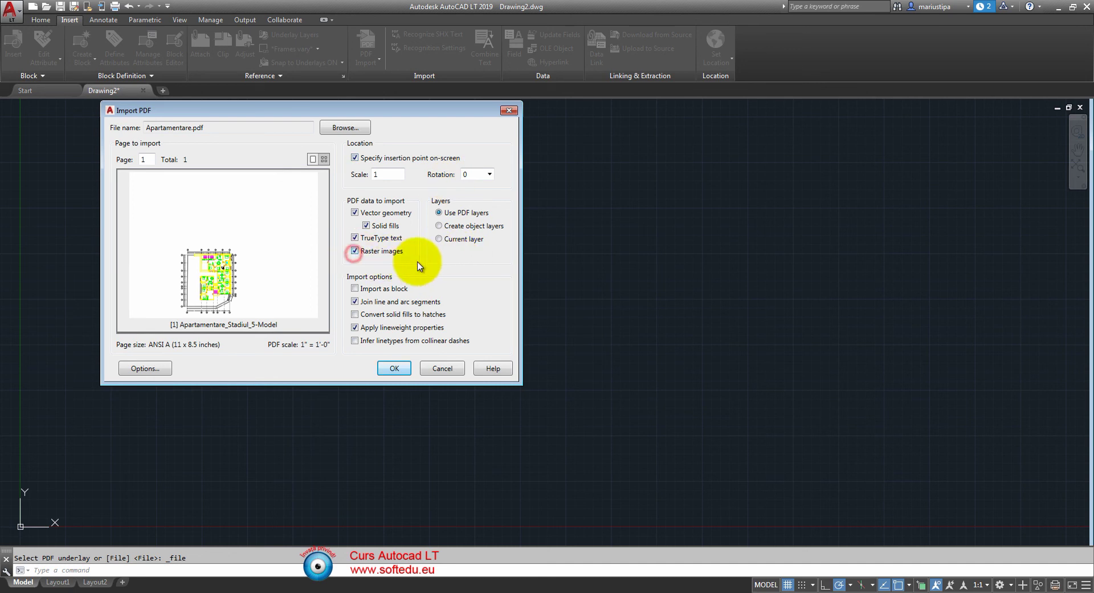
pyautogui.click(355, 250)
pyautogui.click(440, 225)
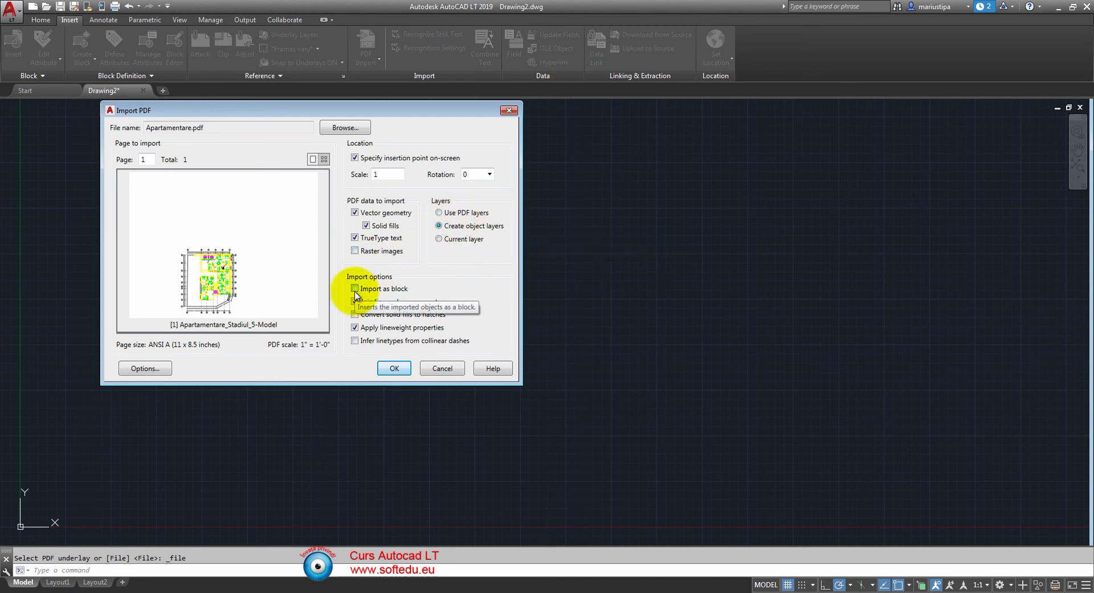
pyautogui.click(355, 314)
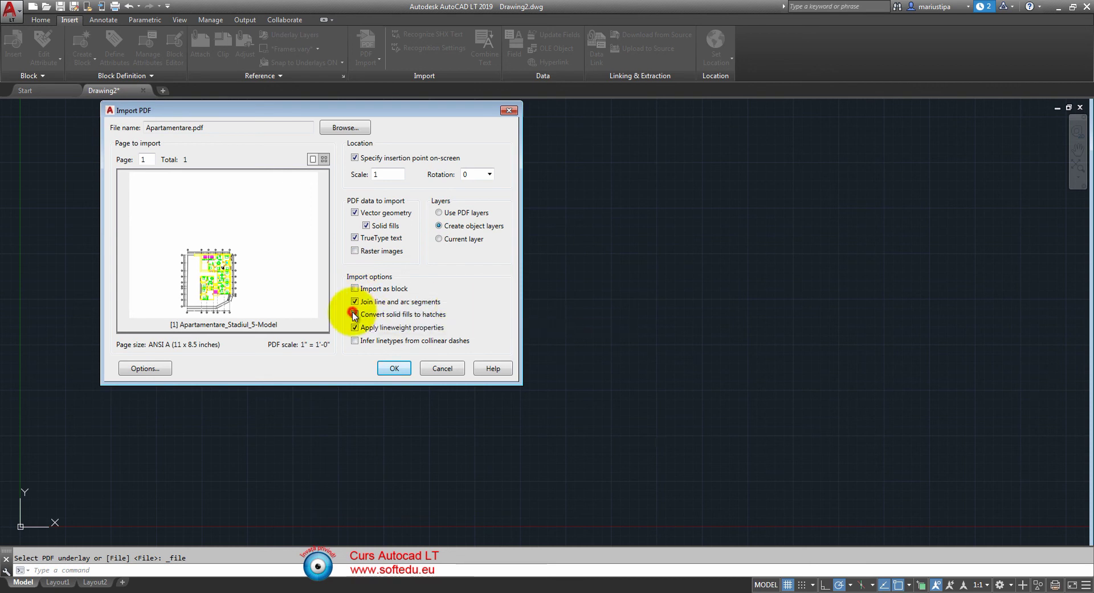
pyautogui.moveTo(391, 302)
pyautogui.click(395, 369)
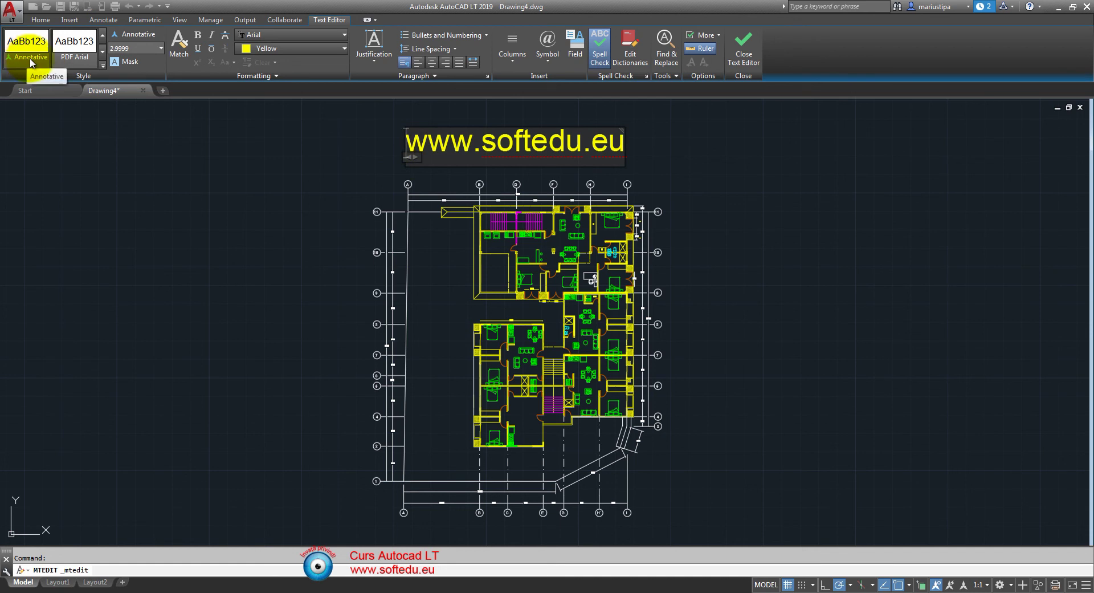
pyautogui.click(80, 54)
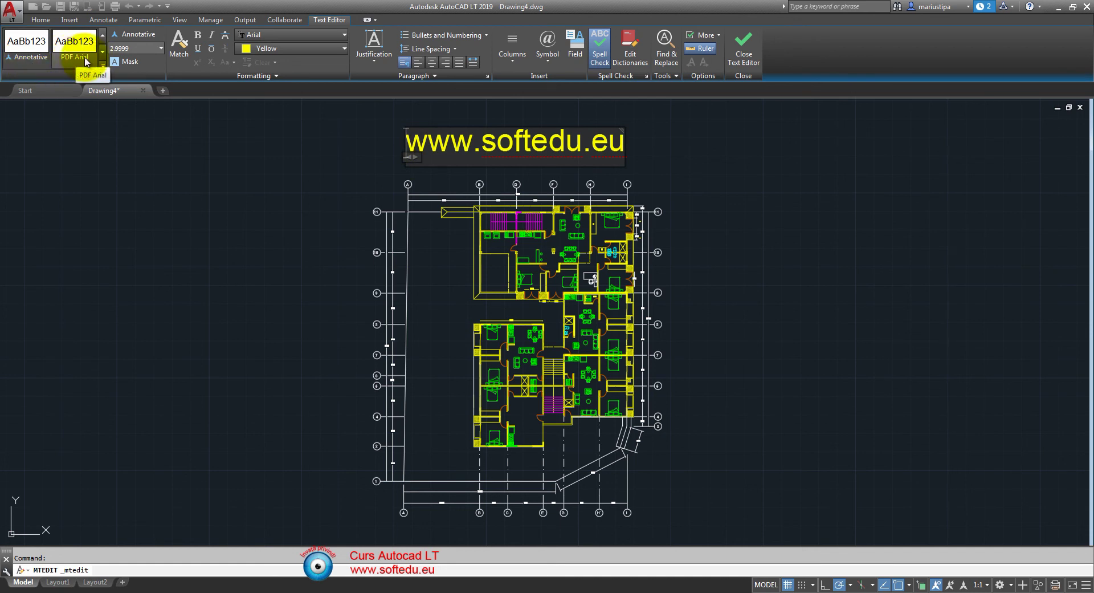
pyautogui.click(132, 48)
pyautogui.doubleClick(132, 49)
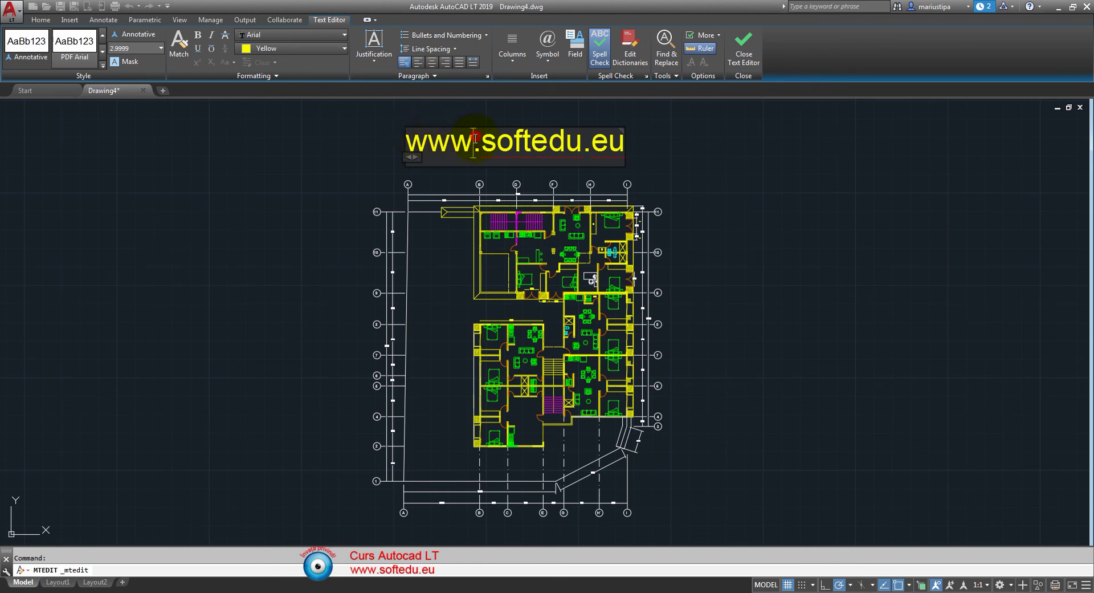
pyautogui.press('BackSpace')
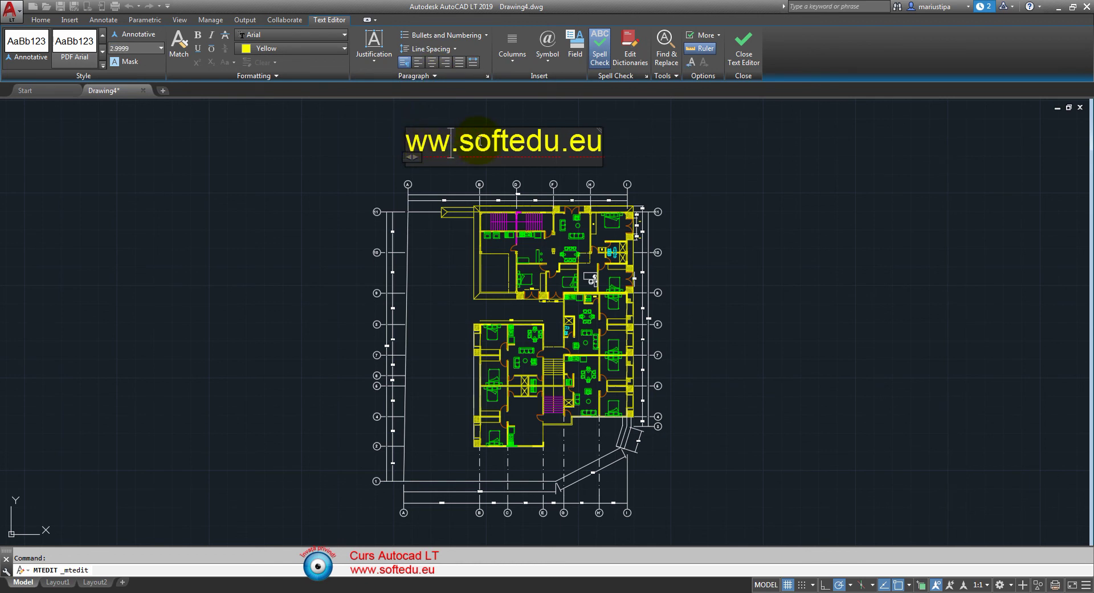
pyautogui.write('A')
pyautogui.press('BackSpace')
pyautogui.write('w')
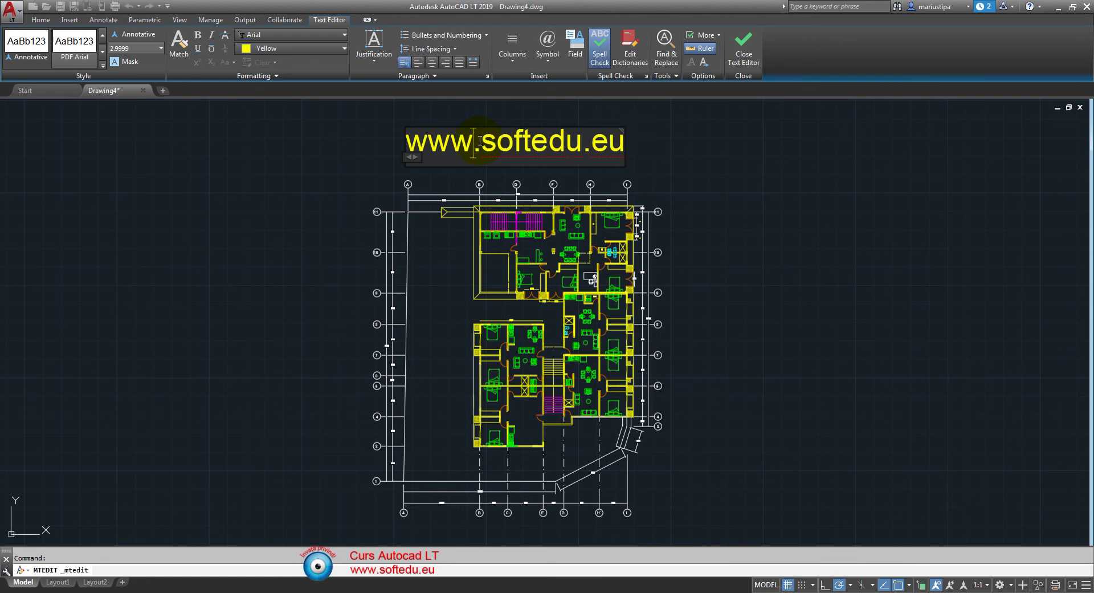
pyautogui.click(350, 147)
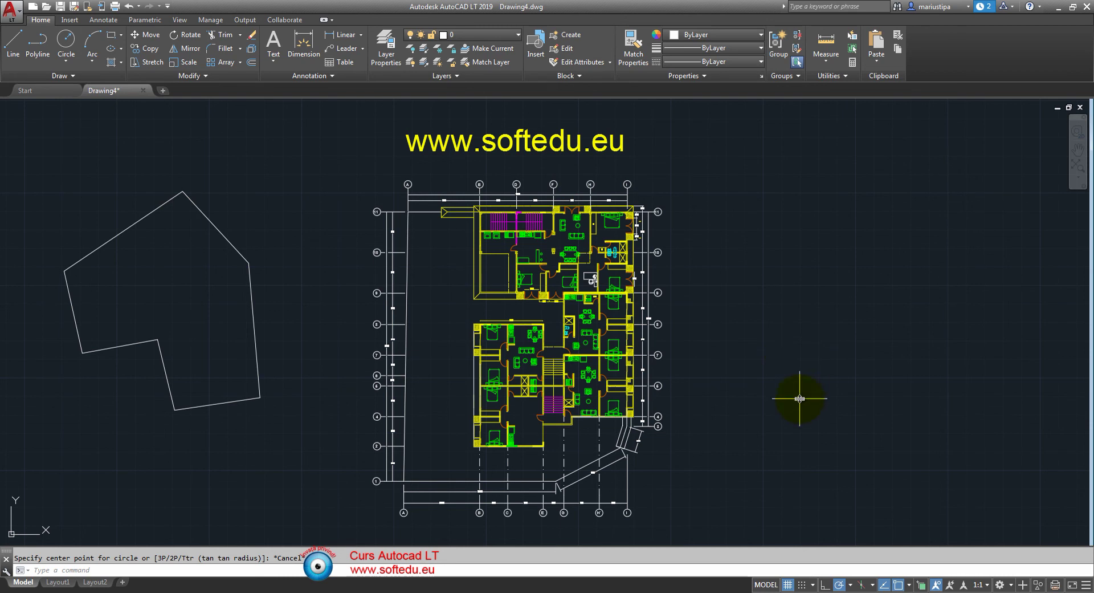
# Turn on the Geometric Center object snap and select the irregular polygon.
pyautogui.click(909, 584)
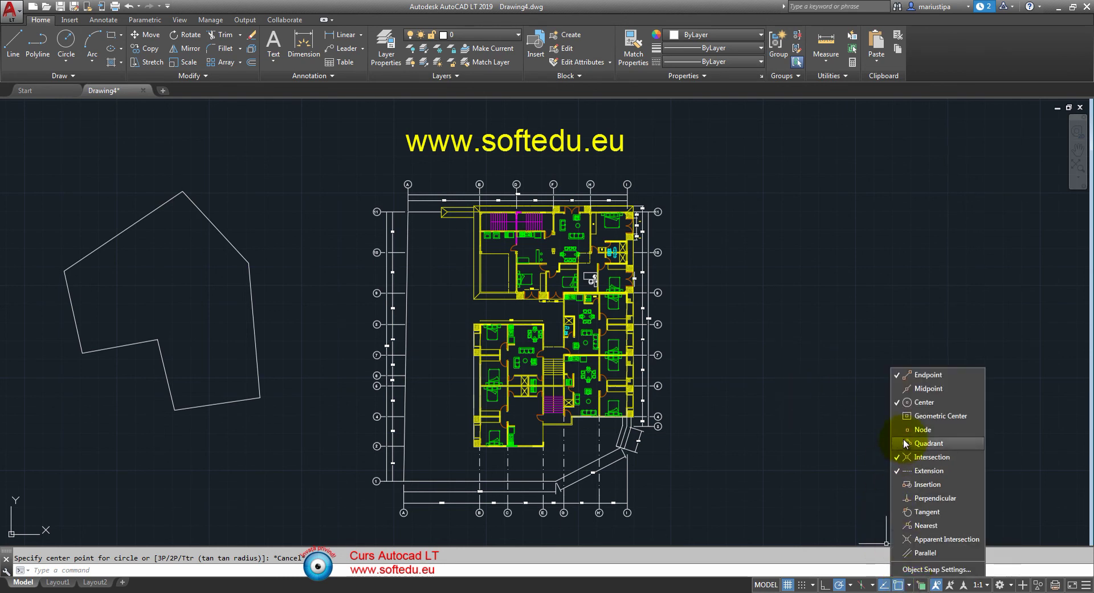
pyautogui.click(907, 415)
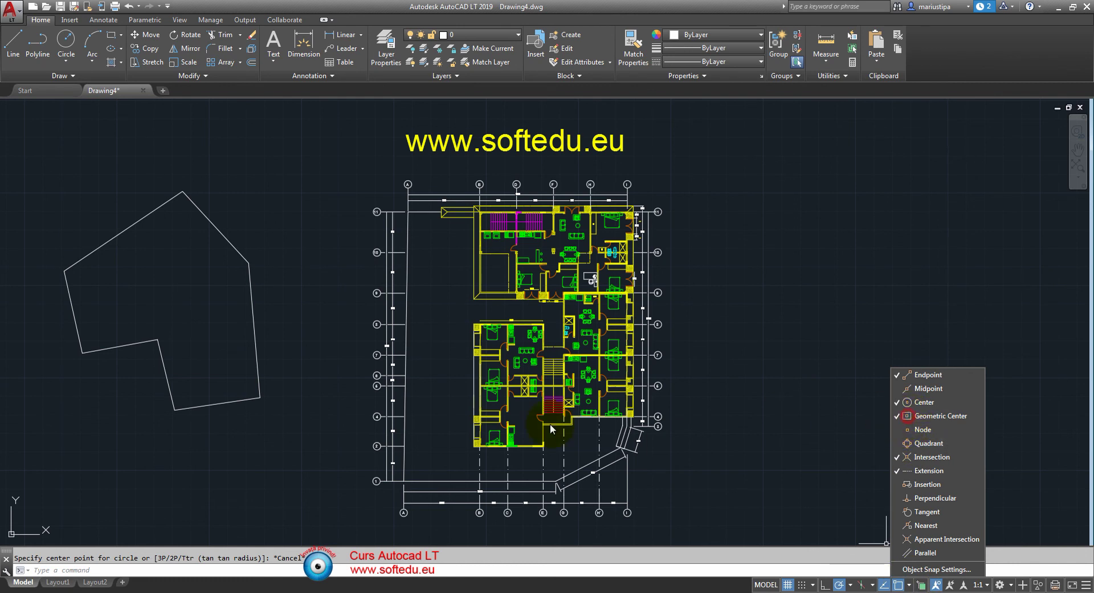
pyautogui.click(333, 374)
pyautogui.click(299, 356)
pyautogui.click(242, 315)
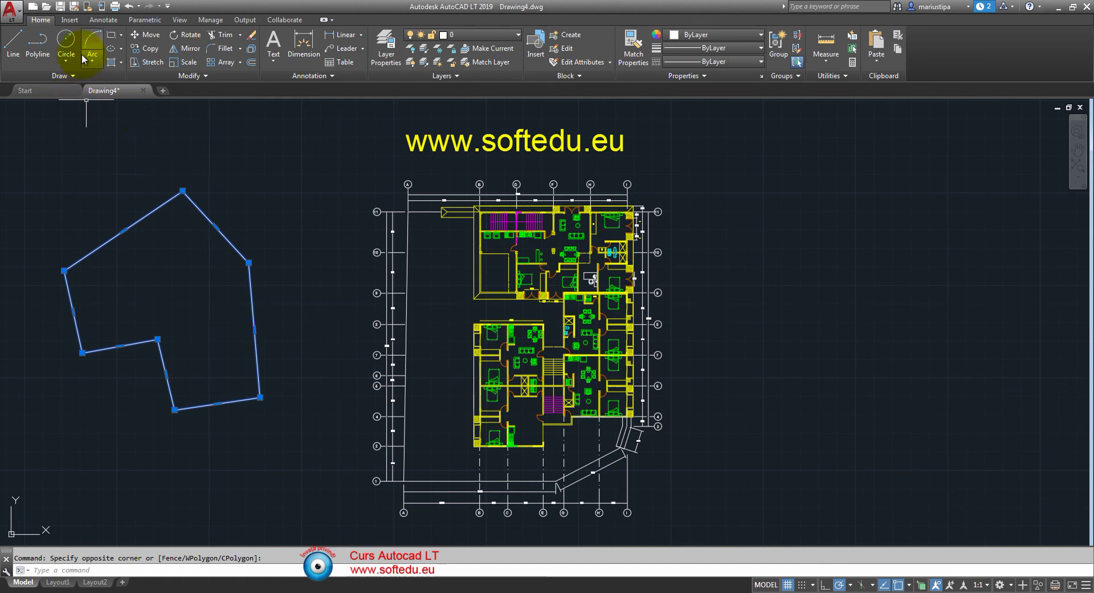
# Draw a circle centred on the polygon's geometric centre.
pyautogui.click(66, 49)
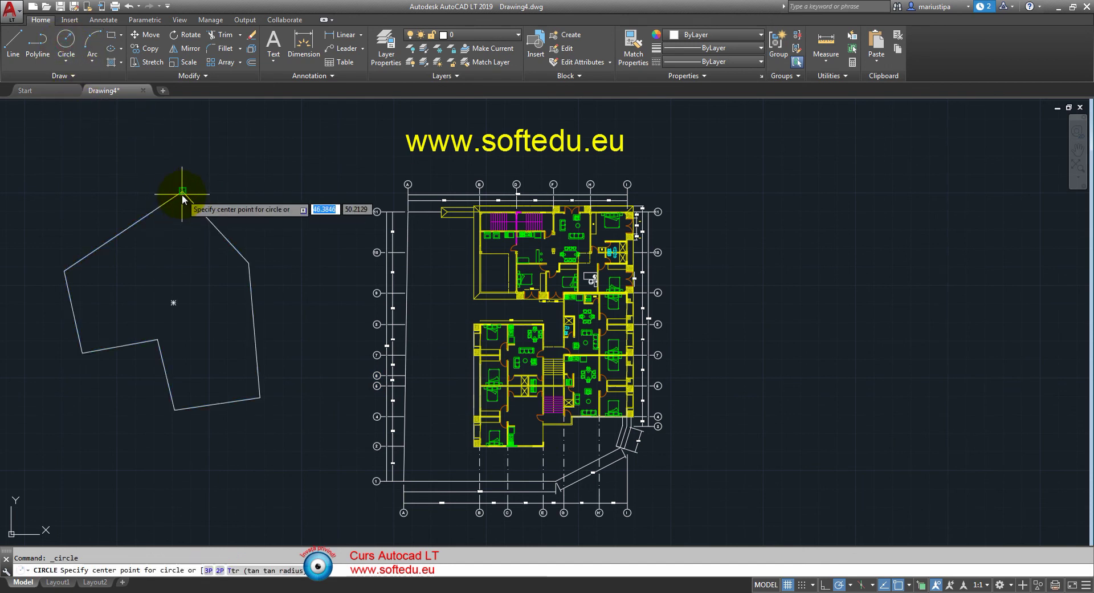
pyautogui.click(174, 303)
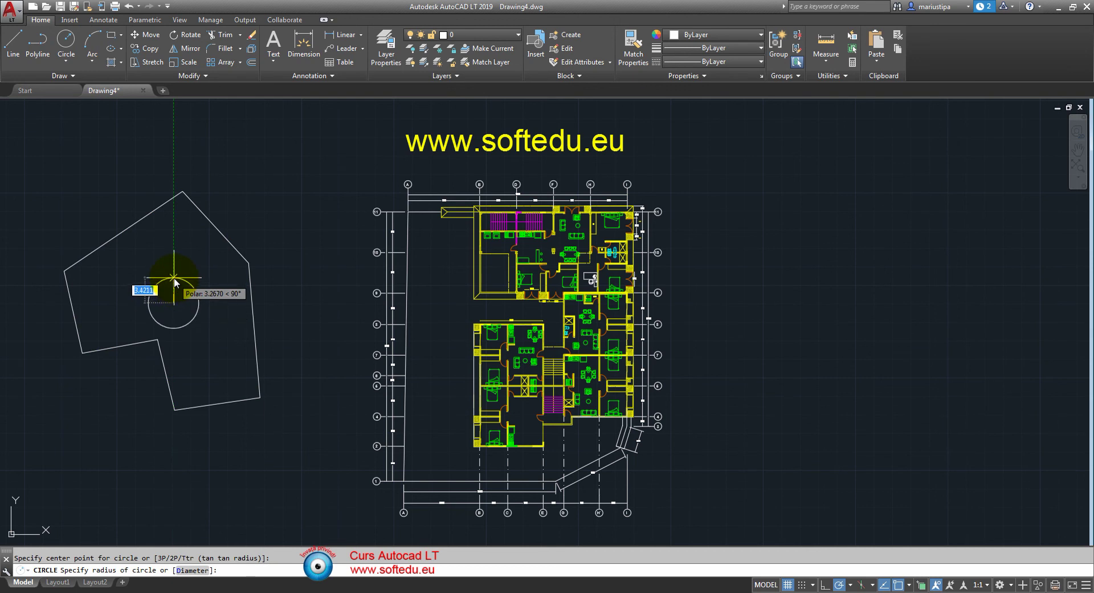
pyautogui.click(173, 277)
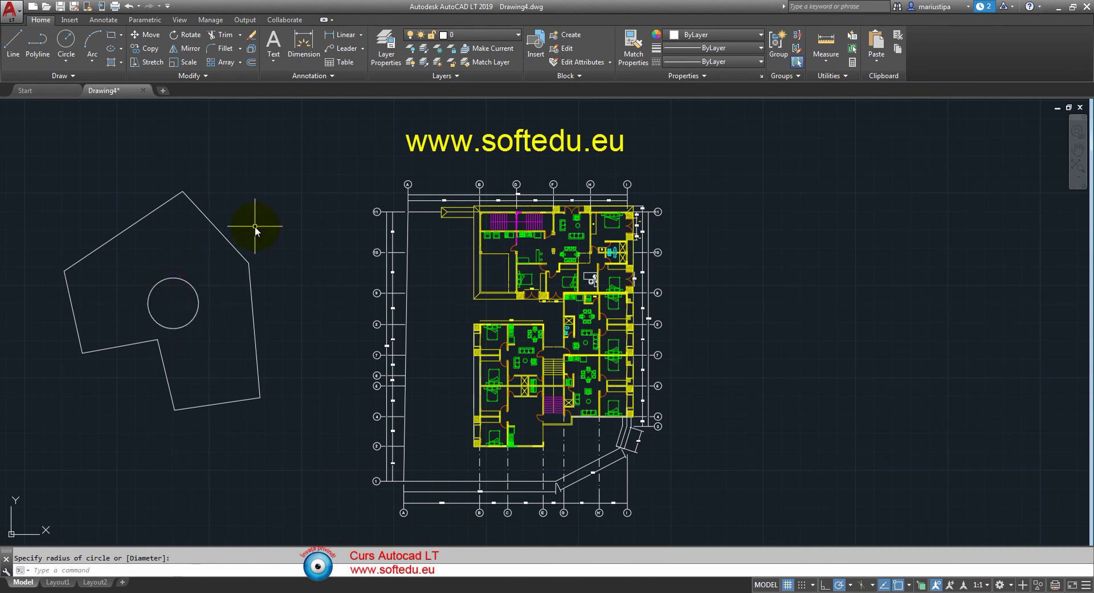